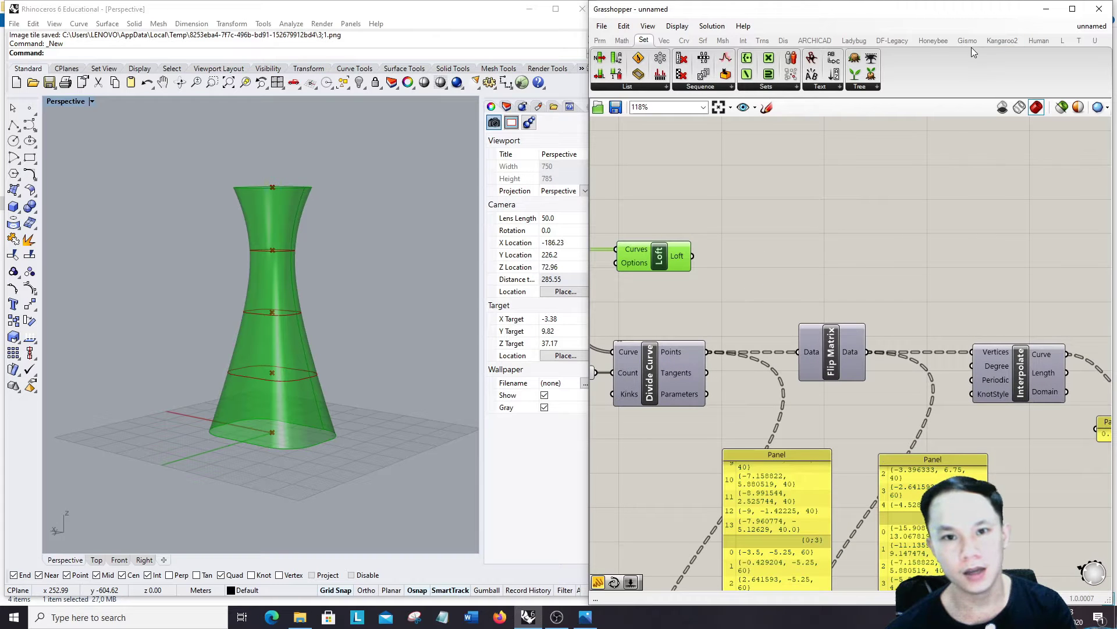
Add a LunchBox Random Quad Panels component and wire the Loft output to its Surface input.
left_click(1063, 40)
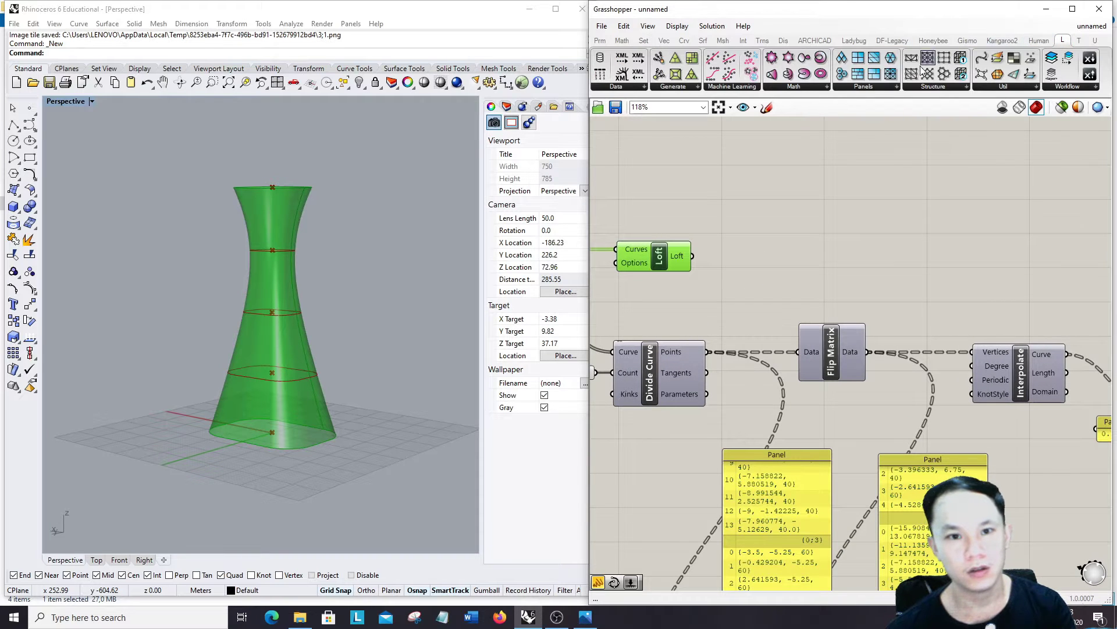
left_click(849, 92)
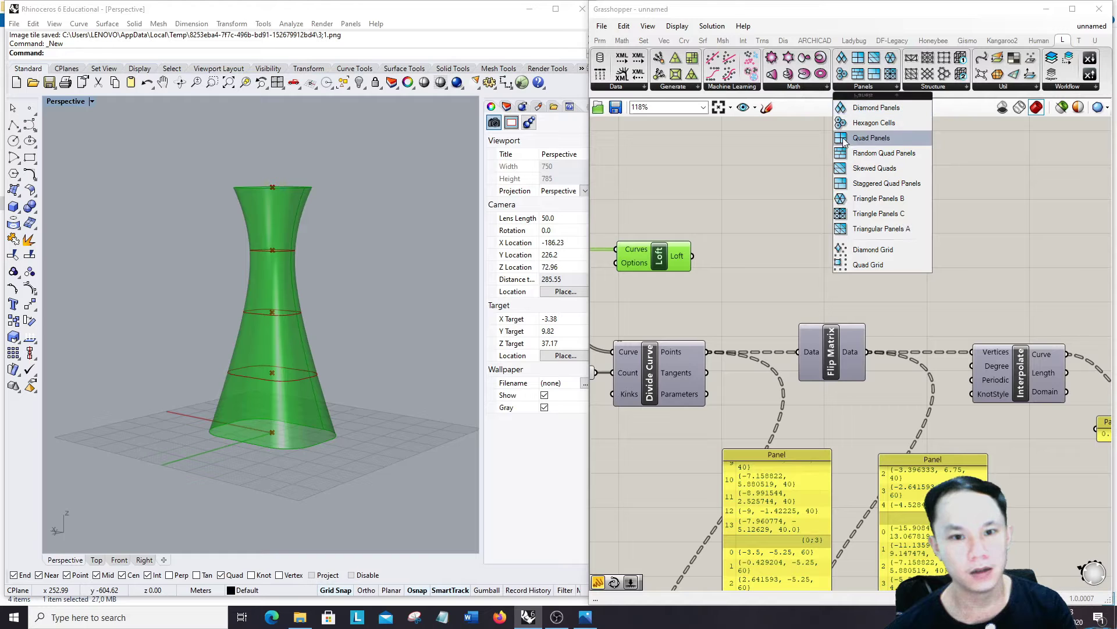
left_click(854, 153)
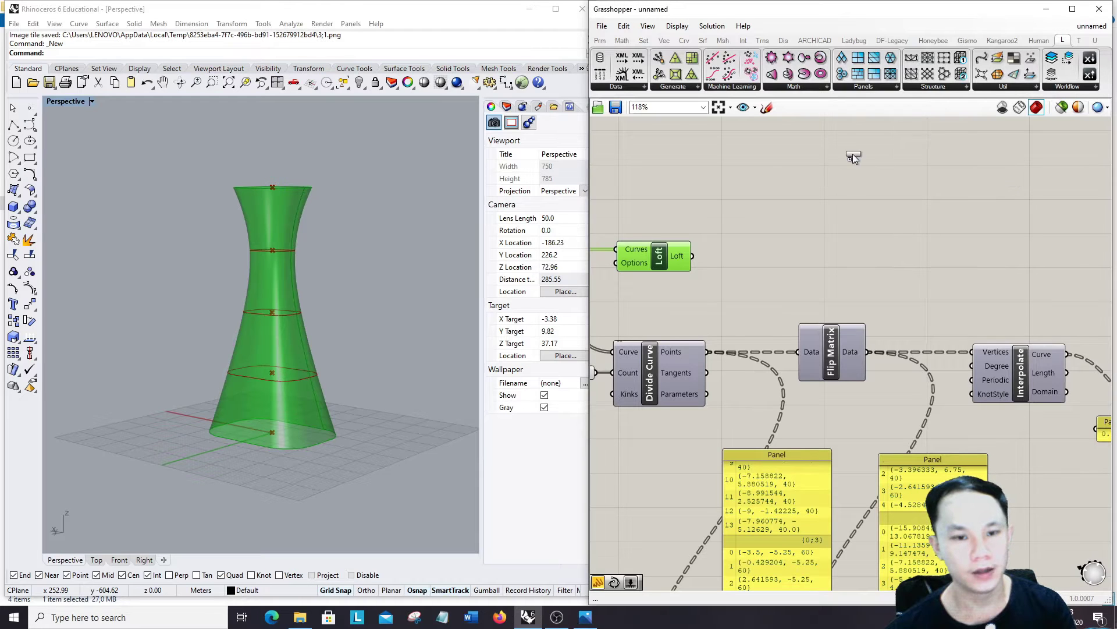
left_click(878, 241)
left_click_drag(693, 257, 840, 214)
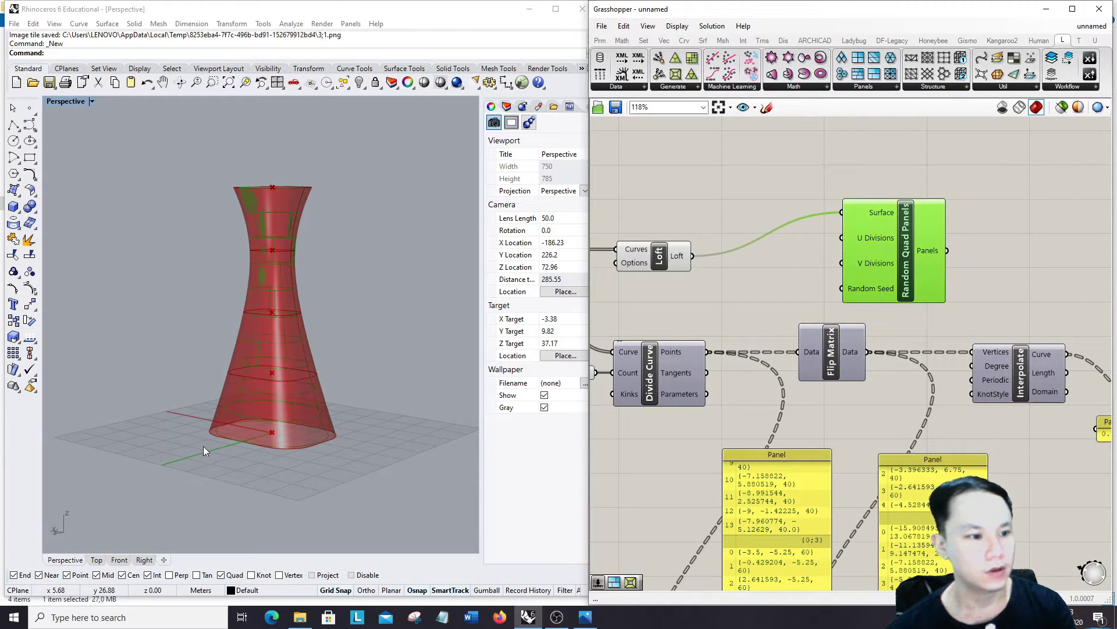
Add an integer slider from 0 to 20 for the U Divisions input and duplicate it to feed V Divisions.
scroll(203, 446, "up", 5)
double_click(798, 200)
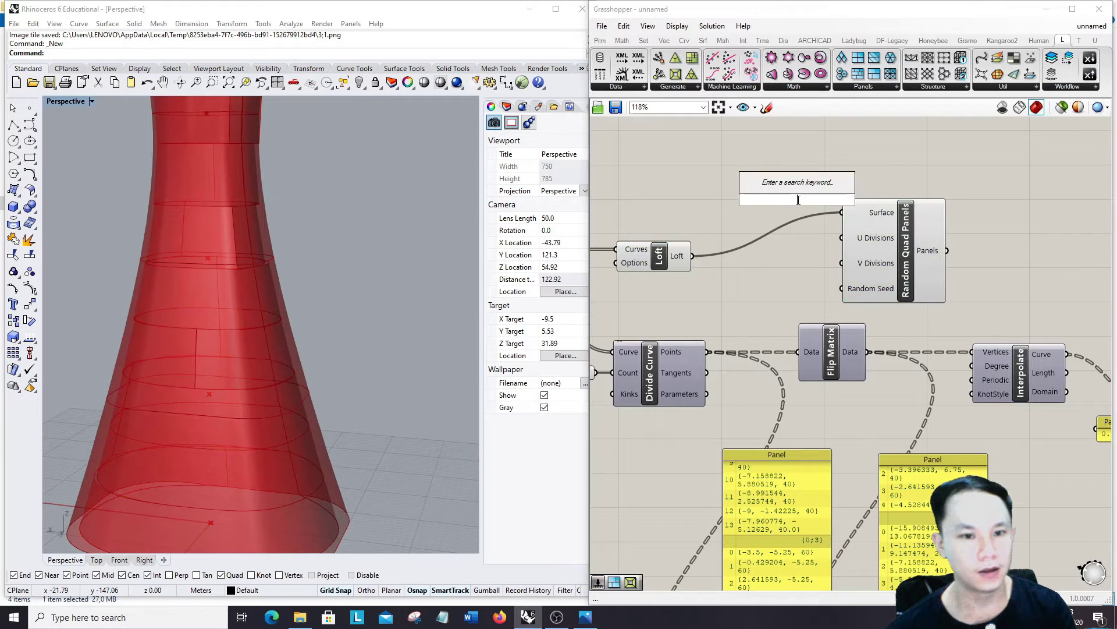
type("0")
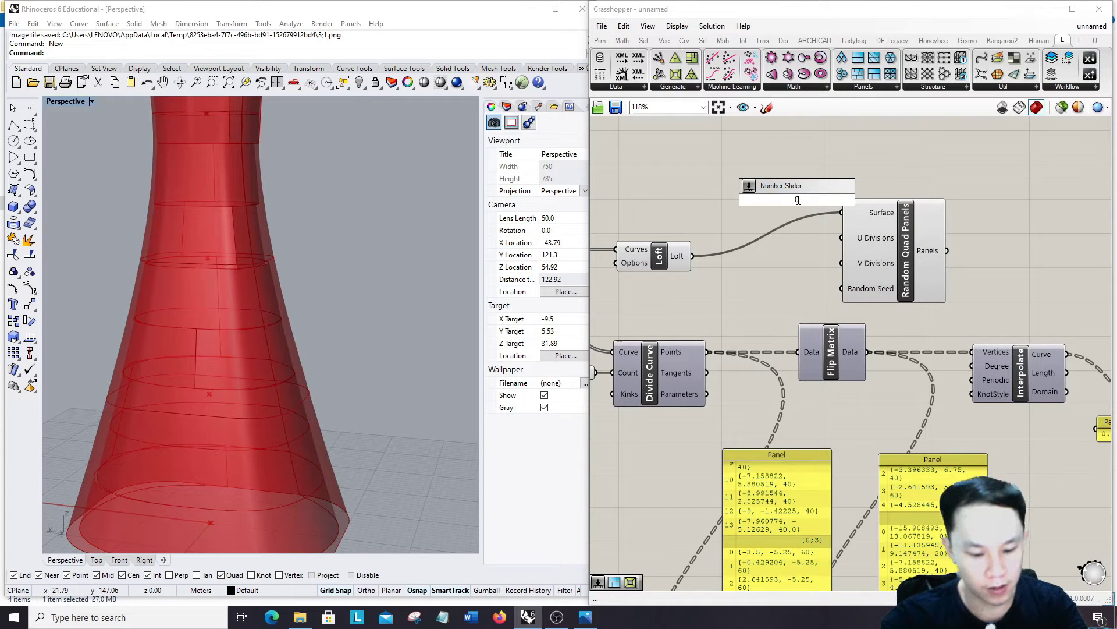
type("<20")
key("Return")
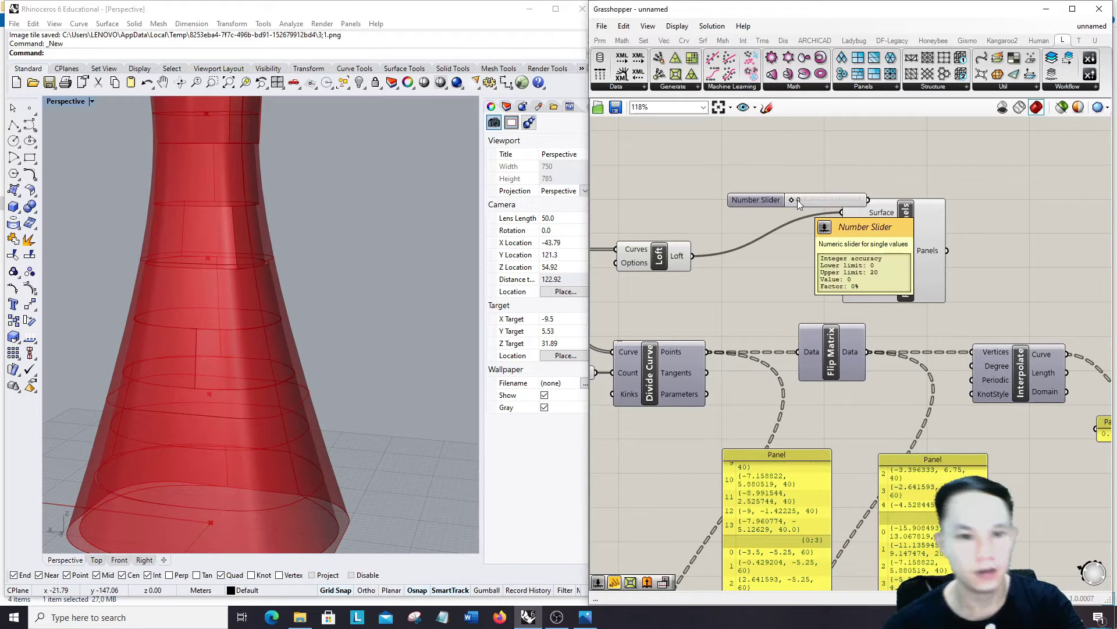
left_click_drag(756, 200, 686, 201)
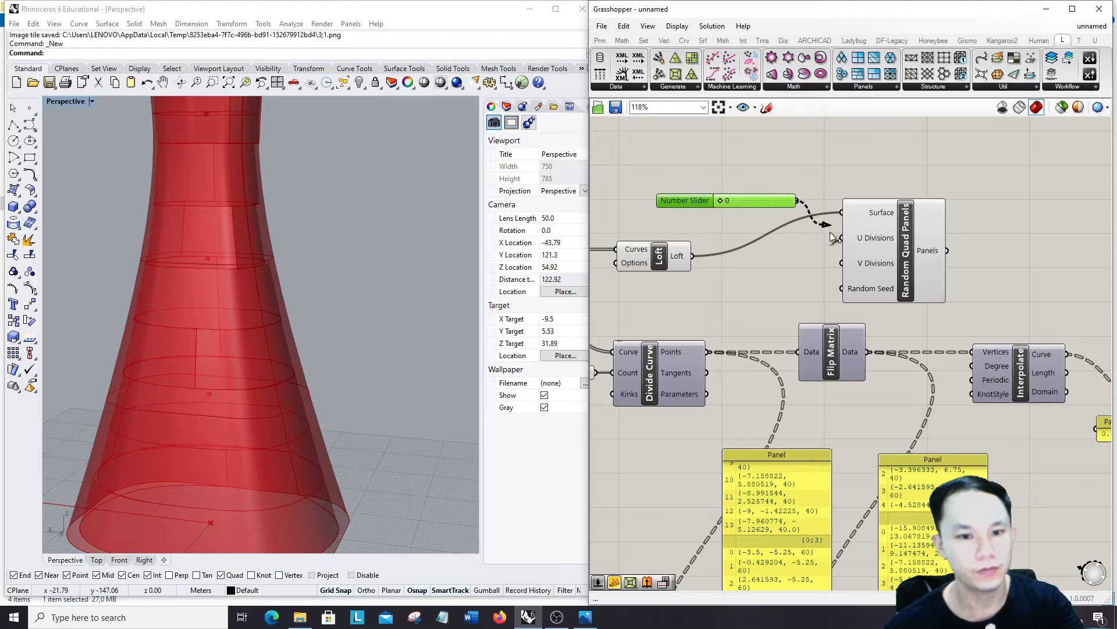
left_click_drag(830, 232, 842, 238)
left_click_drag(700, 200, 706, 240, "alt")
left_click_drag(971, 301, 757, 175)
Set both the U Divisions and V Divisions sliders to 20 and check the panels on the tower.
left_click_drag(891, 237, 993, 230)
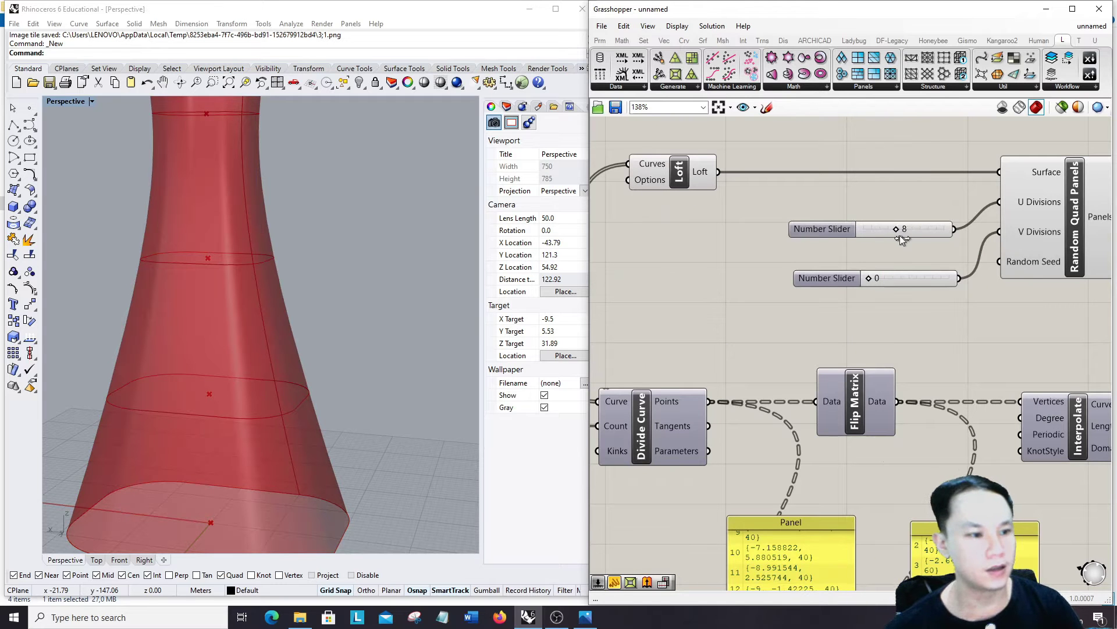
left_click_drag(874, 281, 968, 279)
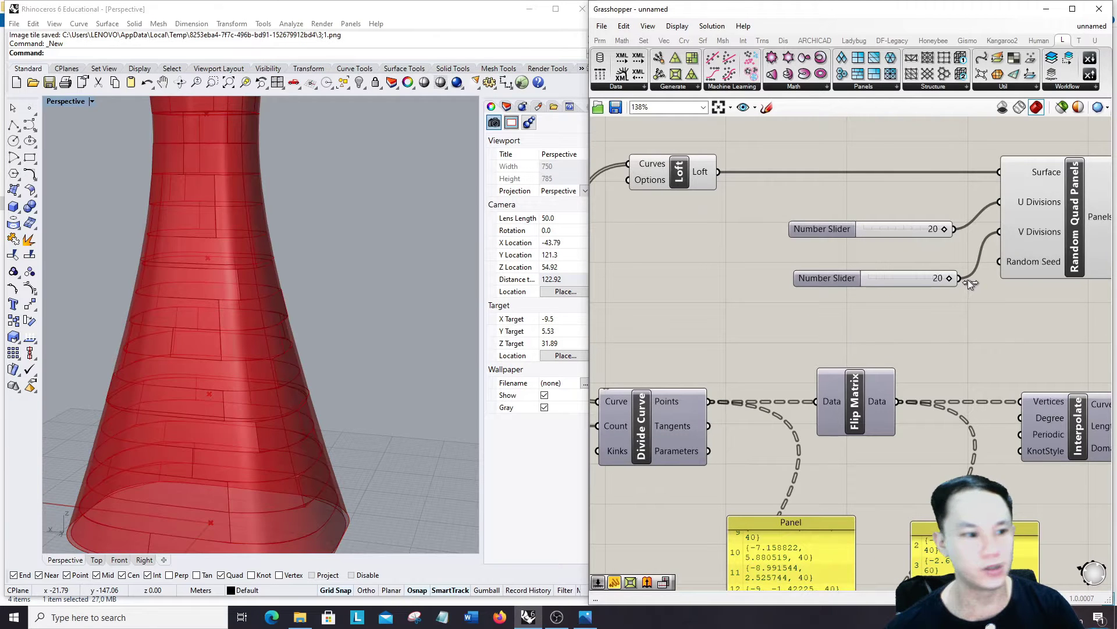
right_click_drag(289, 248, 292, 356)
scroll(804, 277, "down", 3)
scroll(812, 252, "up", 2)
scroll(811, 253, "down", 3)
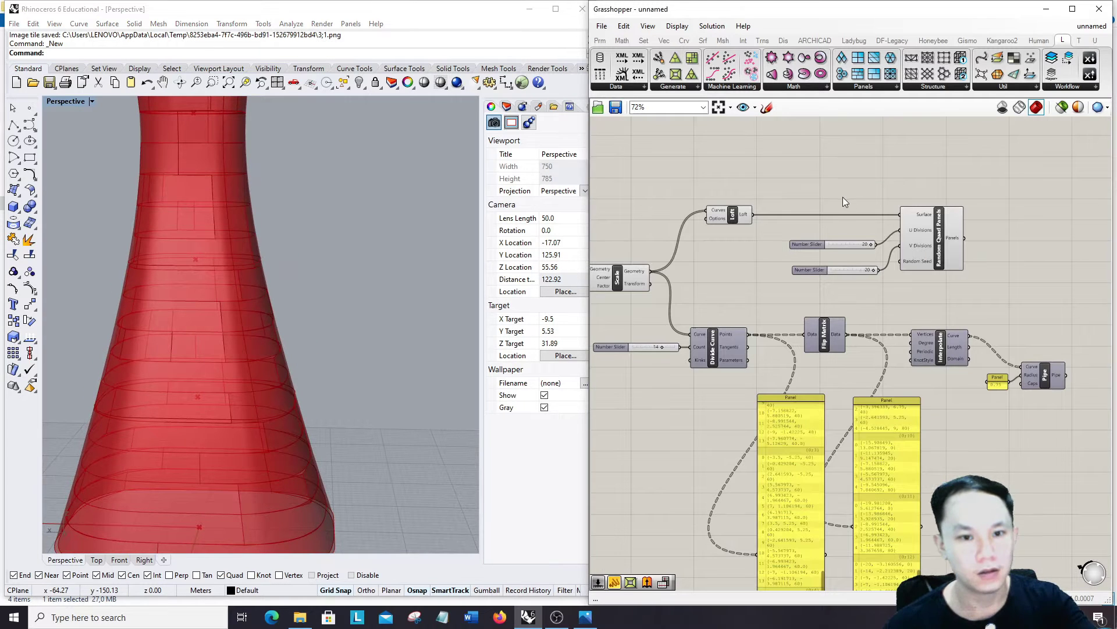
Insert a Reverse Surface Direction component between the Loft output and the Surface input of Random Quad Panels.
double_click(827, 198)
type("reverse")
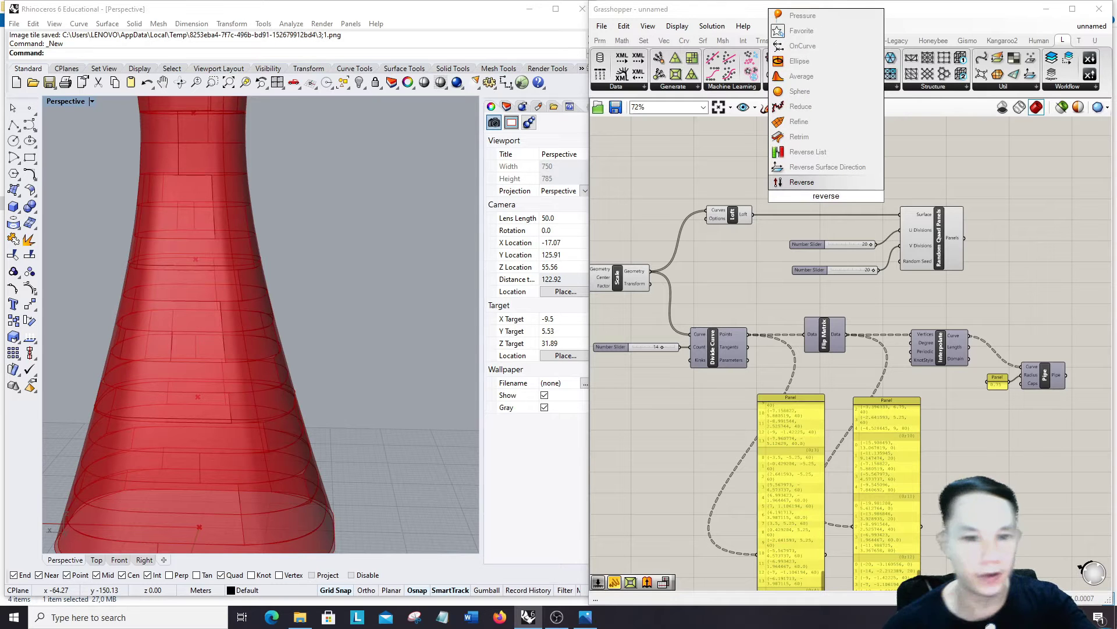
left_click(819, 169)
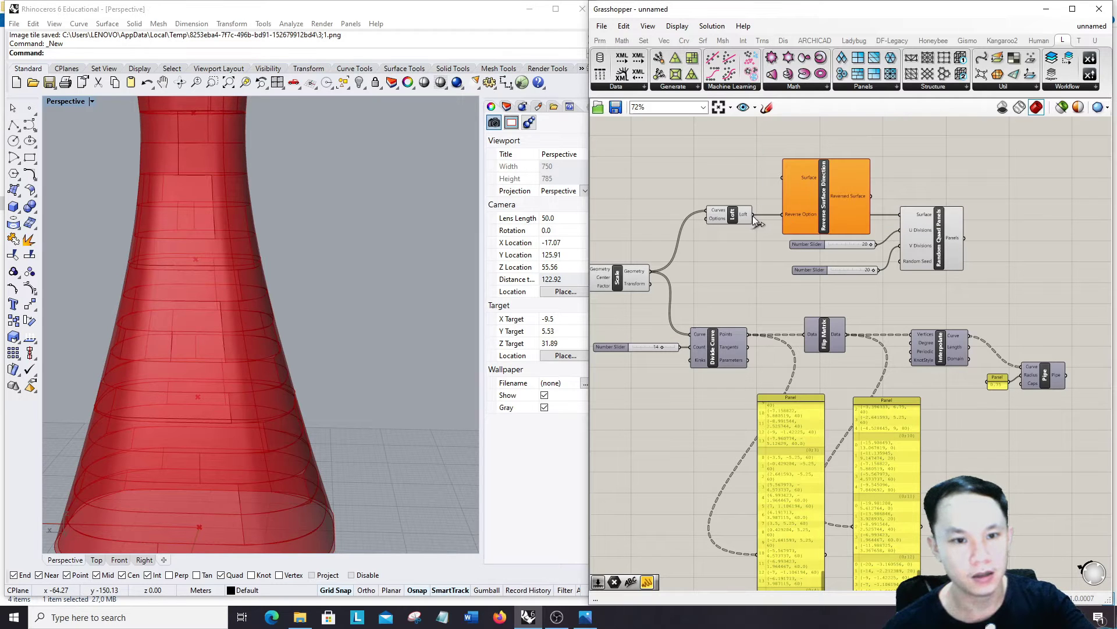
left_click_drag(781, 181, 782, 178)
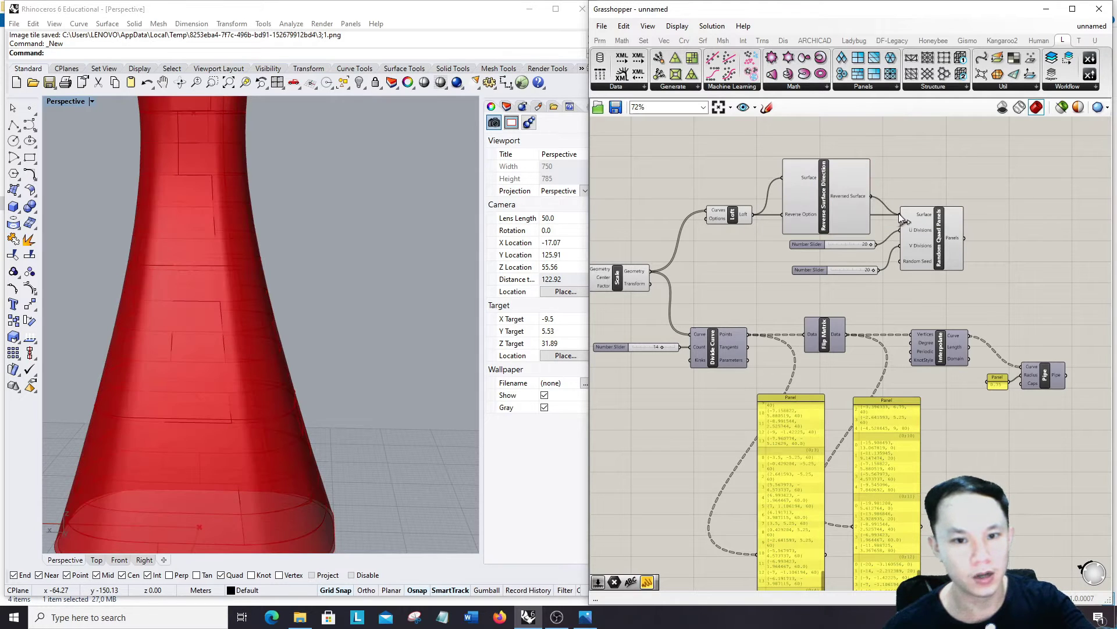
left_click_drag(840, 206, 847, 173)
Add an integer slider from 0 to 3 and wire it to the Reverse Option input of Reverse Surface Direction.
scroll(818, 179, "up", 3)
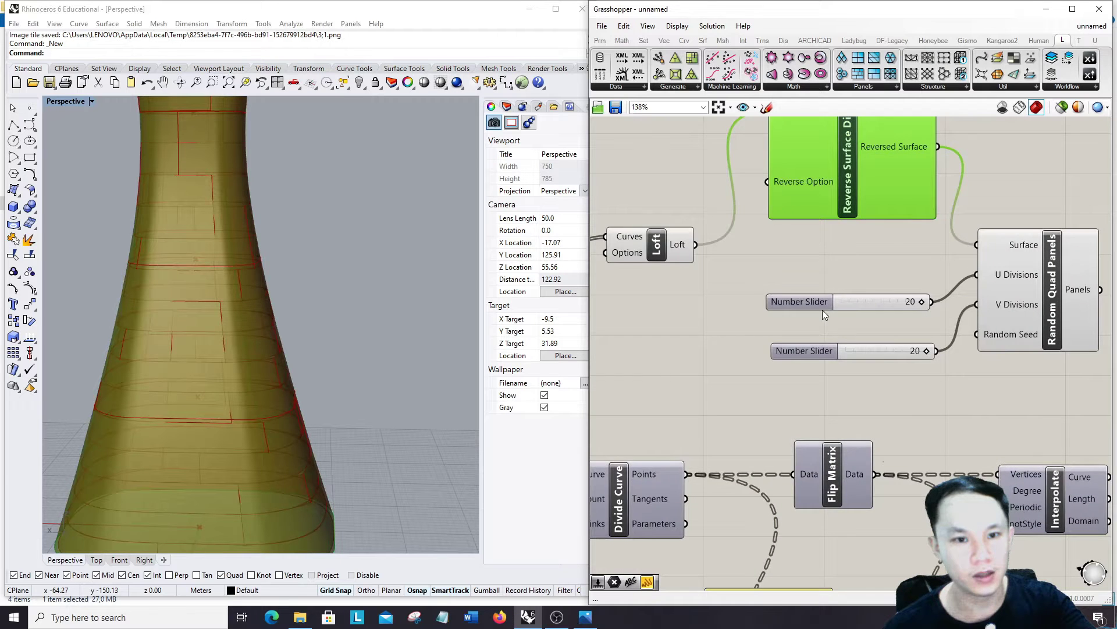
scroll(822, 310, "down", 2)
double_click(684, 206)
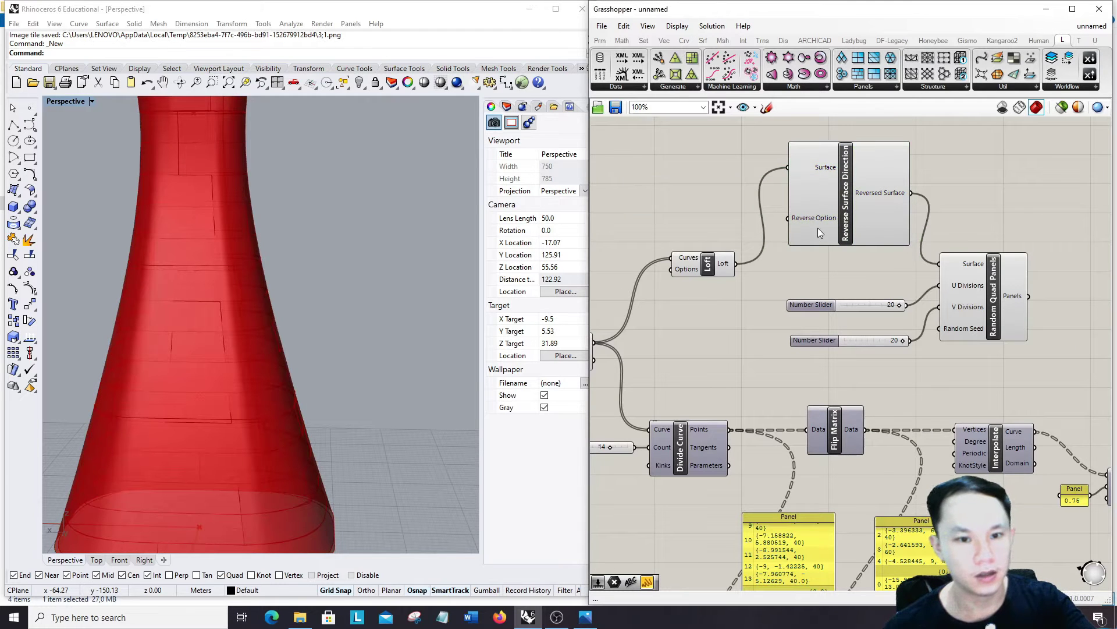
mouse_move(819, 226)
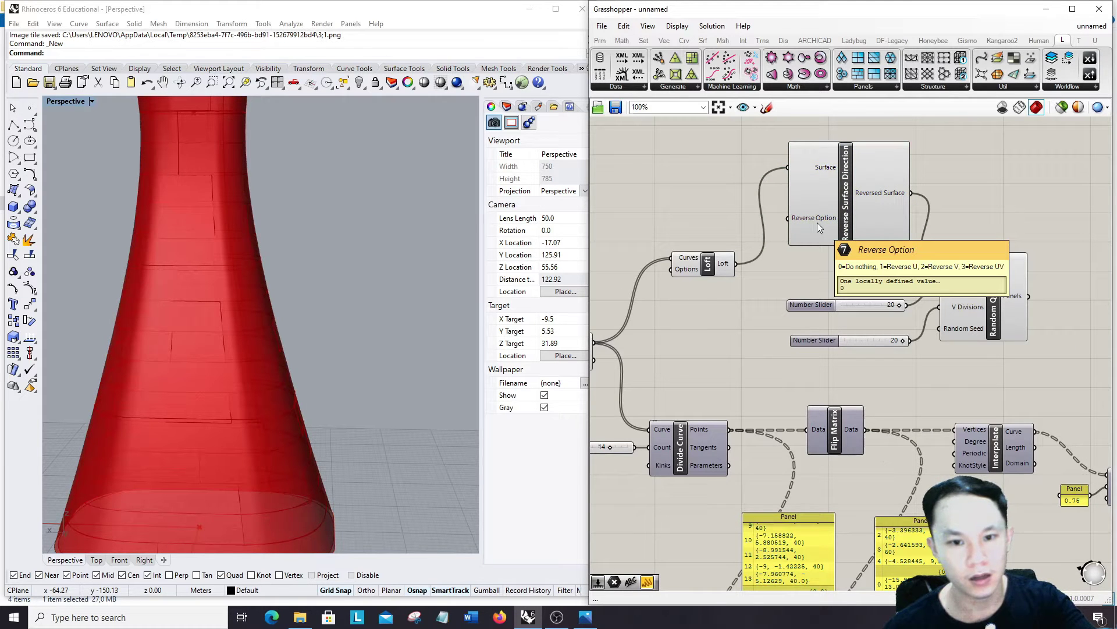
double_click(698, 187)
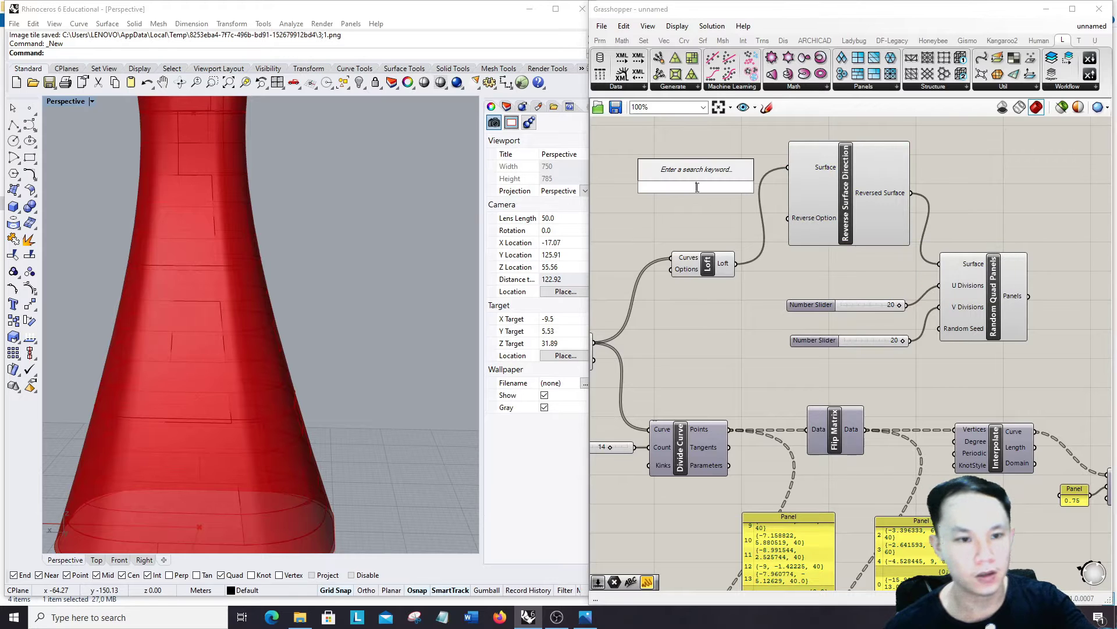
type("0<")
key("Return")
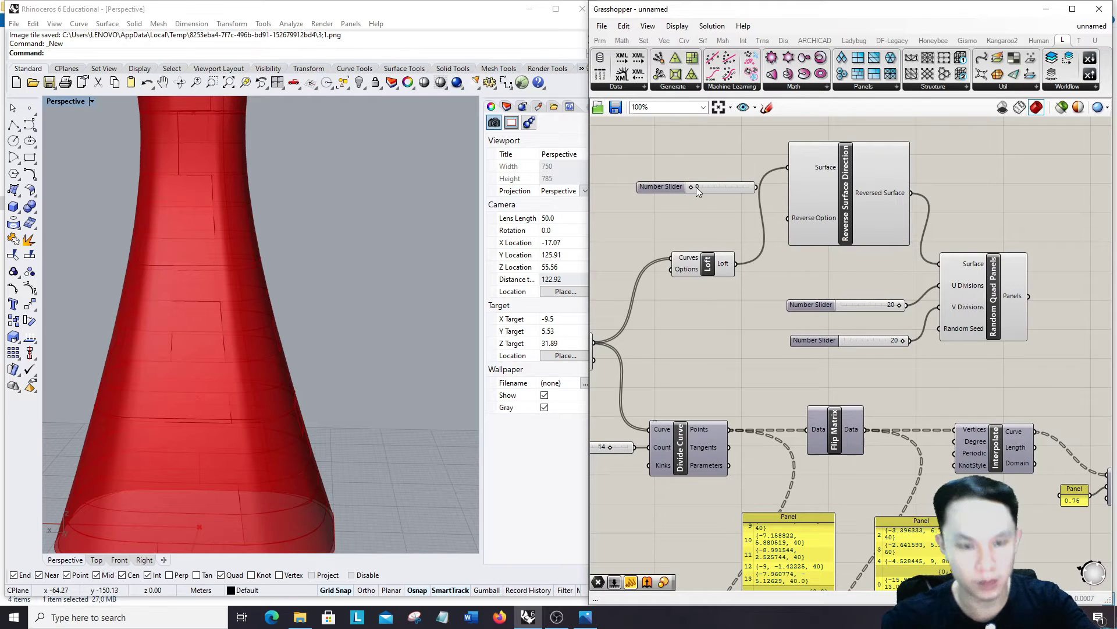
left_click_drag(757, 187, 787, 218)
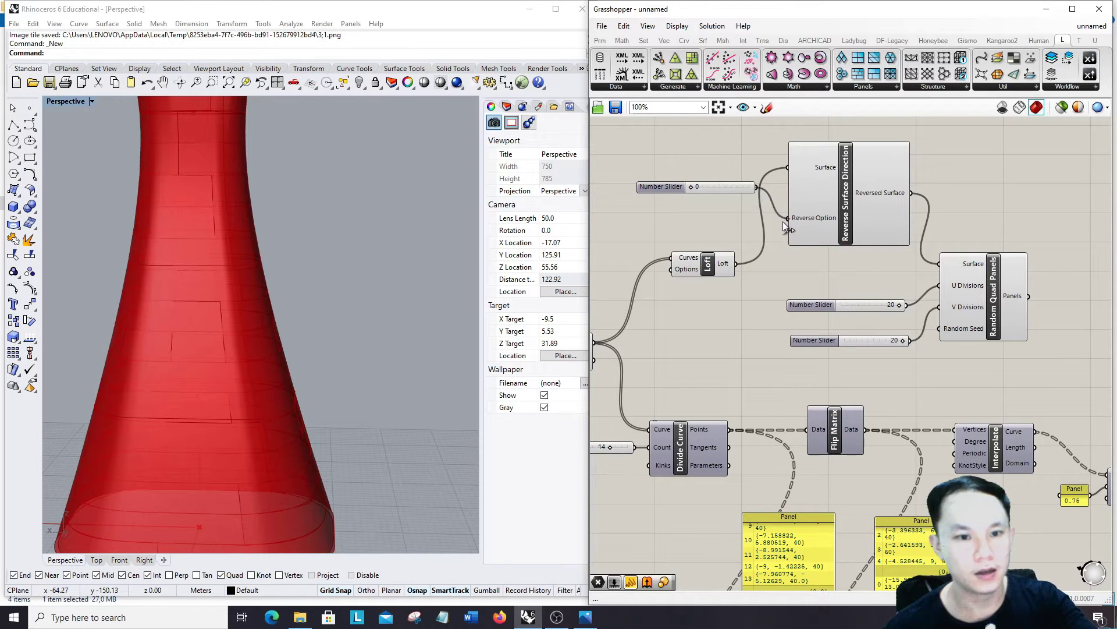
Place the Reverse Option slider beside its input, set it to 3, and inspect the tower's panel layout.
mouse_move(708, 185)
left_mouse_down()
mouse_move(695, 212)
mouse_move(743, 219)
left_mouse_up()
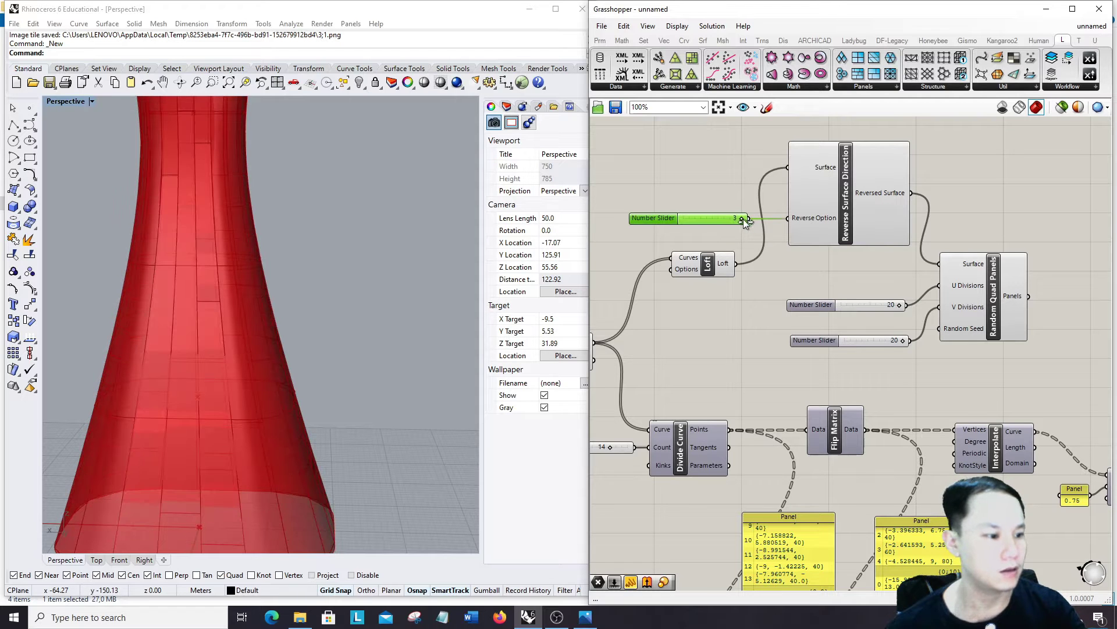
mouse_move(263, 350)
right_mouse_down()
mouse_move(226, 315)
mouse_move(262, 357)
right_mouse_up()
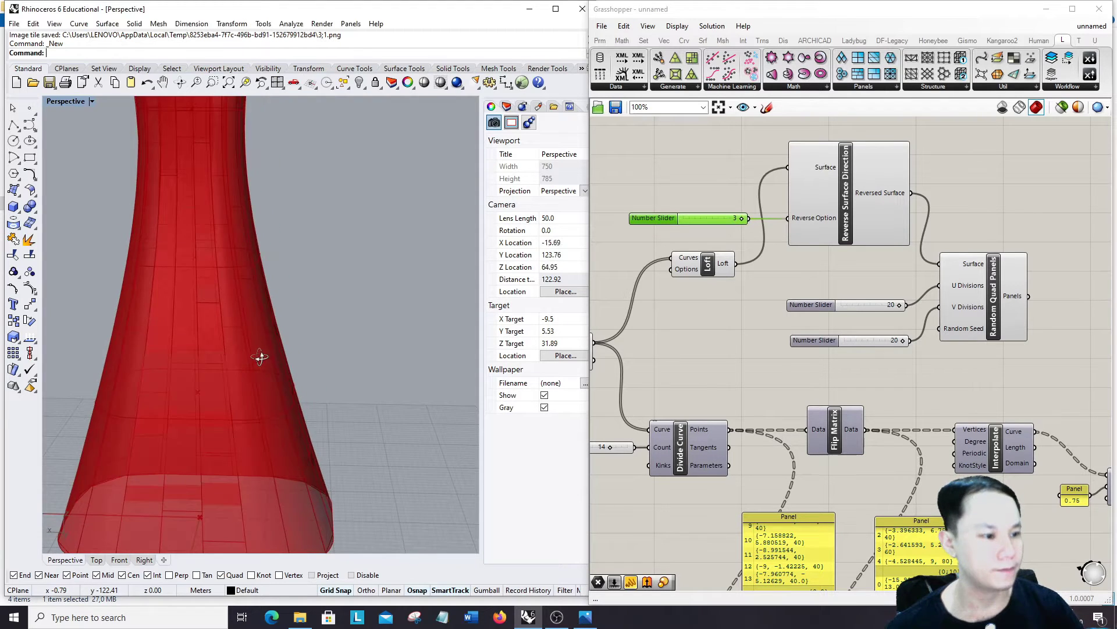
scroll(267, 348, "down", 3)
scroll(263, 365, "up", 3)
scroll(879, 354, "up", 3)
scroll(713, 212, "down", 7)
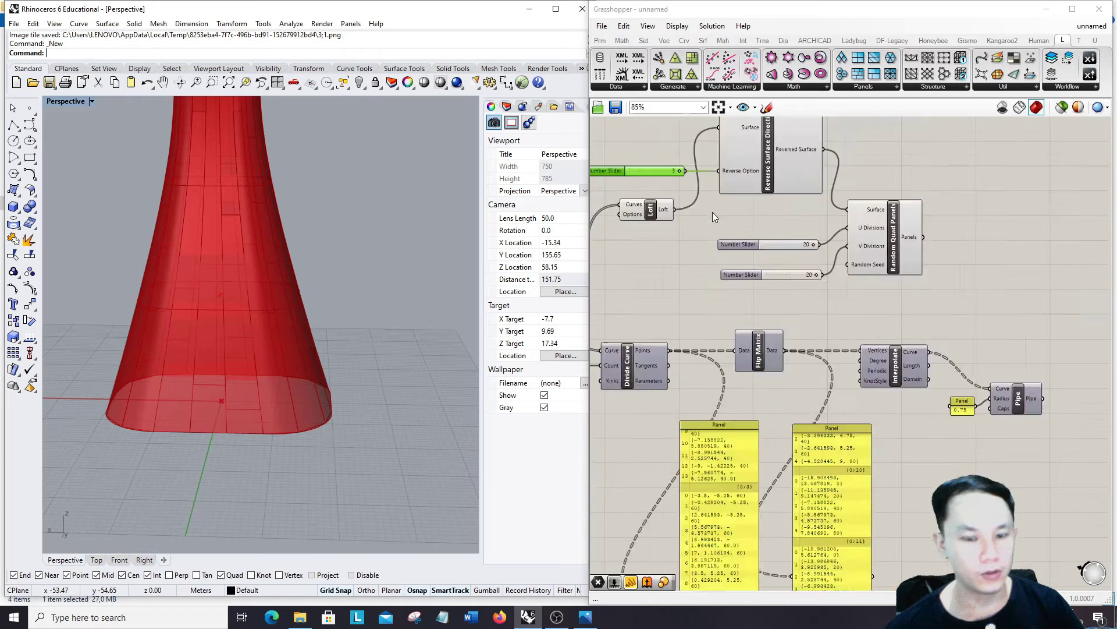
Turn on the preview of the Pipe component and compare the pipes with the panels at the tower's base.
scroll(859, 314, "up", 4)
left_click(867, 316)
middle_click(852, 220)
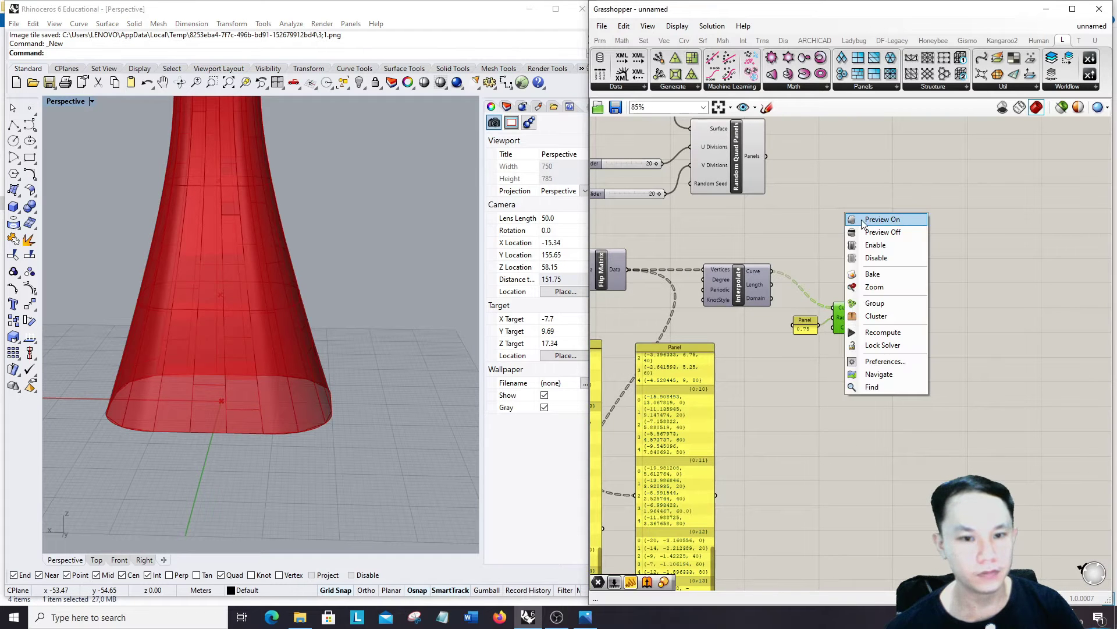
left_click(863, 221)
scroll(221, 429, "up", 3)
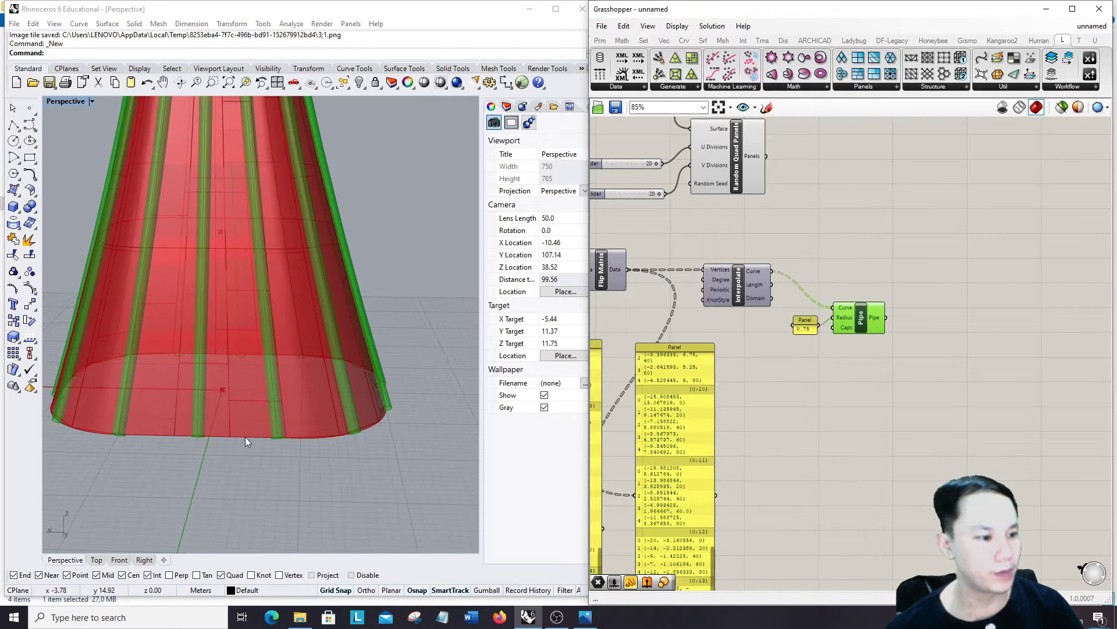
scroll(818, 387, "down", 2)
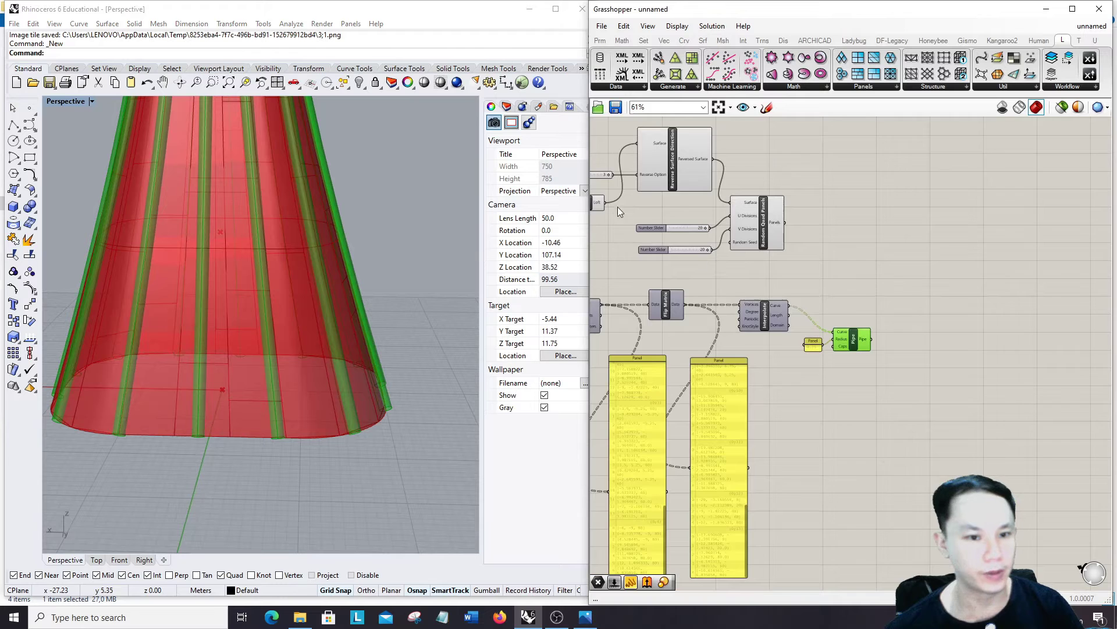
Set the U Divisions slider to 14, matching the count used by Divide Curve.
scroll(815, 355, "up", 4)
scroll(921, 329, "down", 8)
scroll(733, 302, "up", 6)
scroll(748, 323, "up", 2)
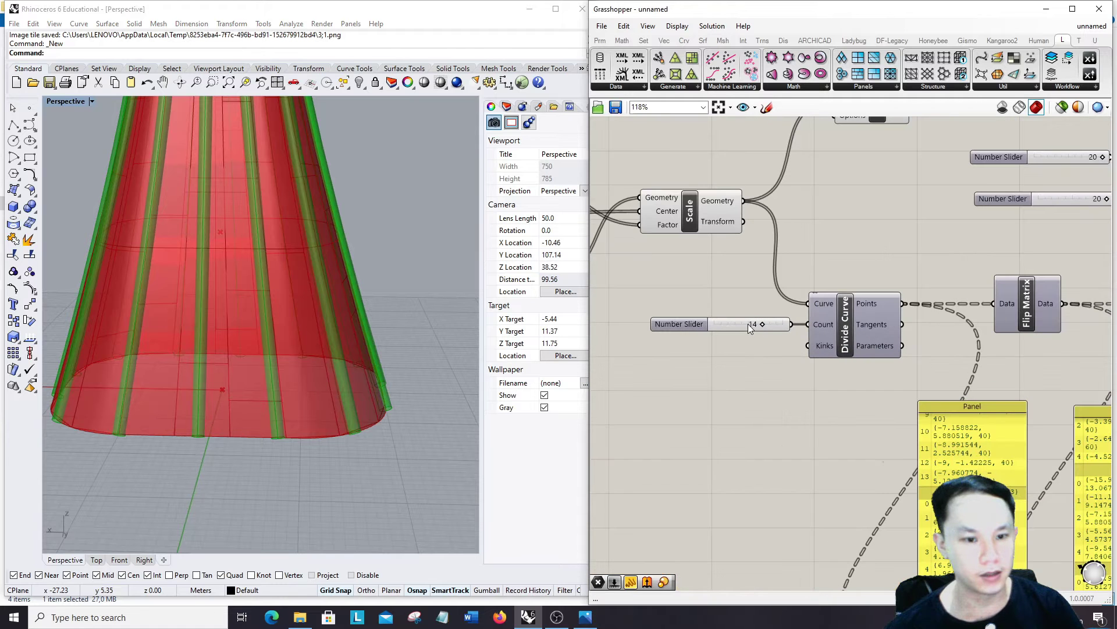
scroll(746, 343, "down", 5)
scroll(876, 256, "up", 8)
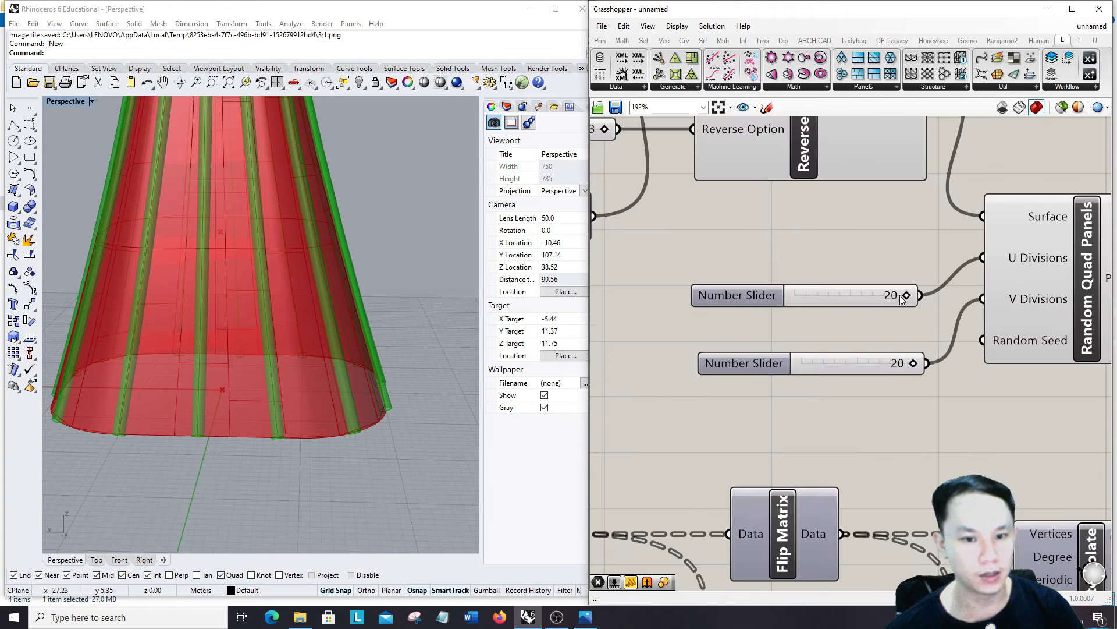
left_click_drag(904, 297, 869, 304)
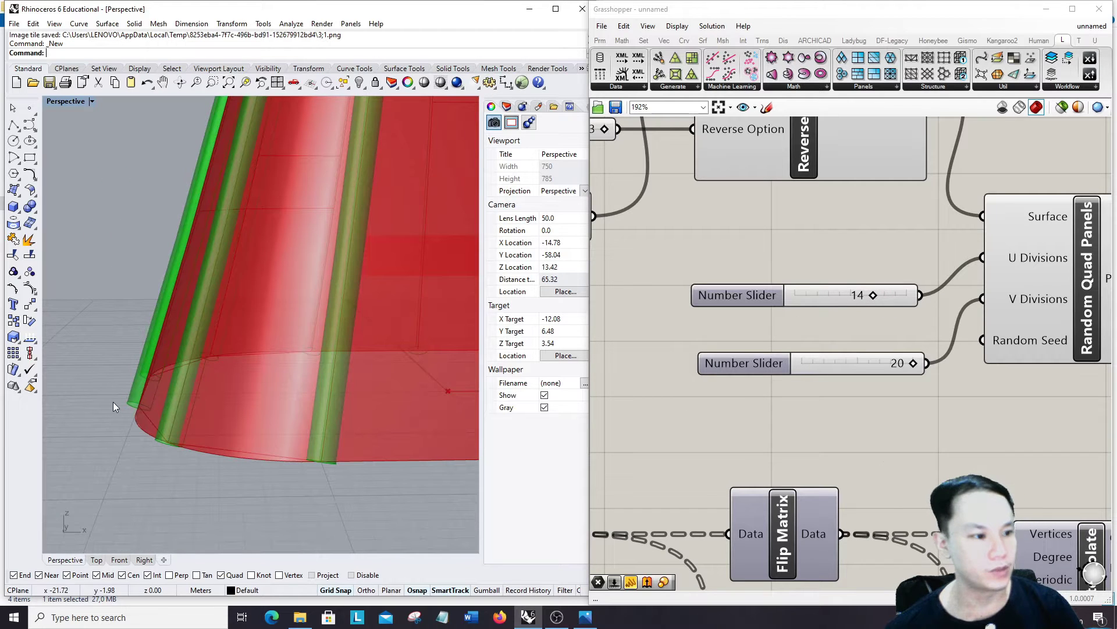
Raise the maximum of the V Divisions slider to 40 and align it under the U Divisions slider.
right_click_drag(116, 444, 252, 474)
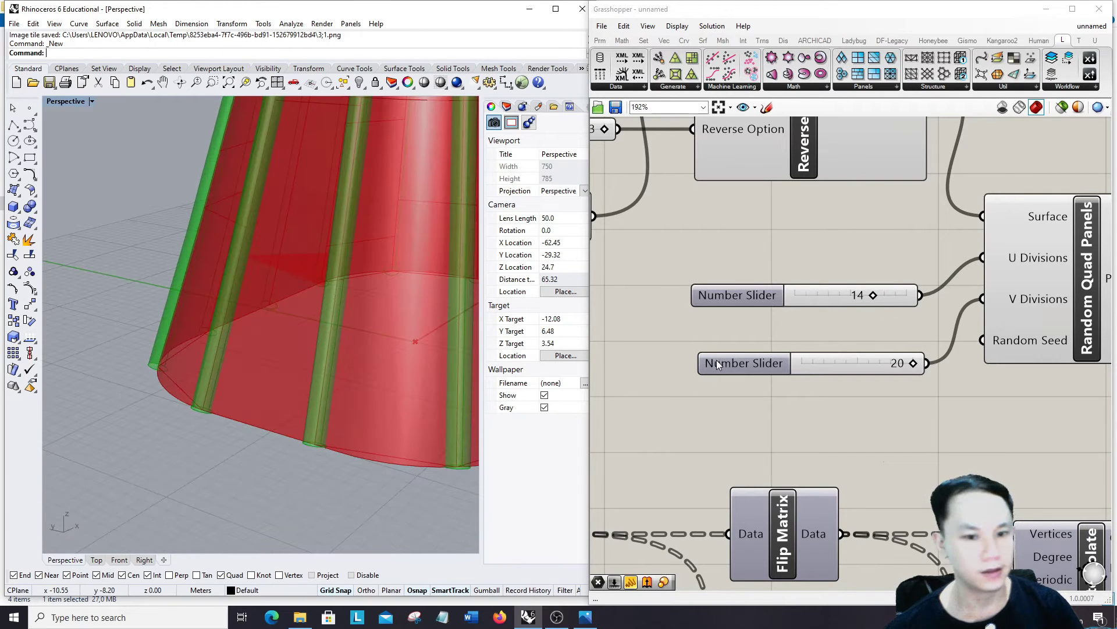
scroll(717, 361, "down", 4)
scroll(757, 362, "up", 4)
left_click_drag(744, 360, 743, 339)
double_click(690, 337)
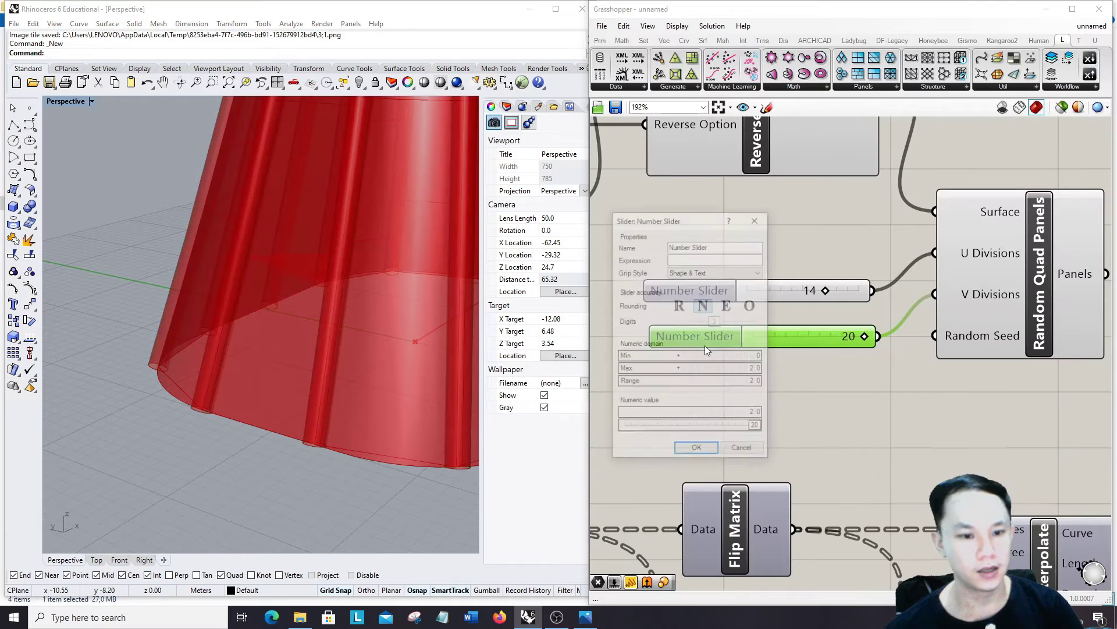
double_click(727, 369)
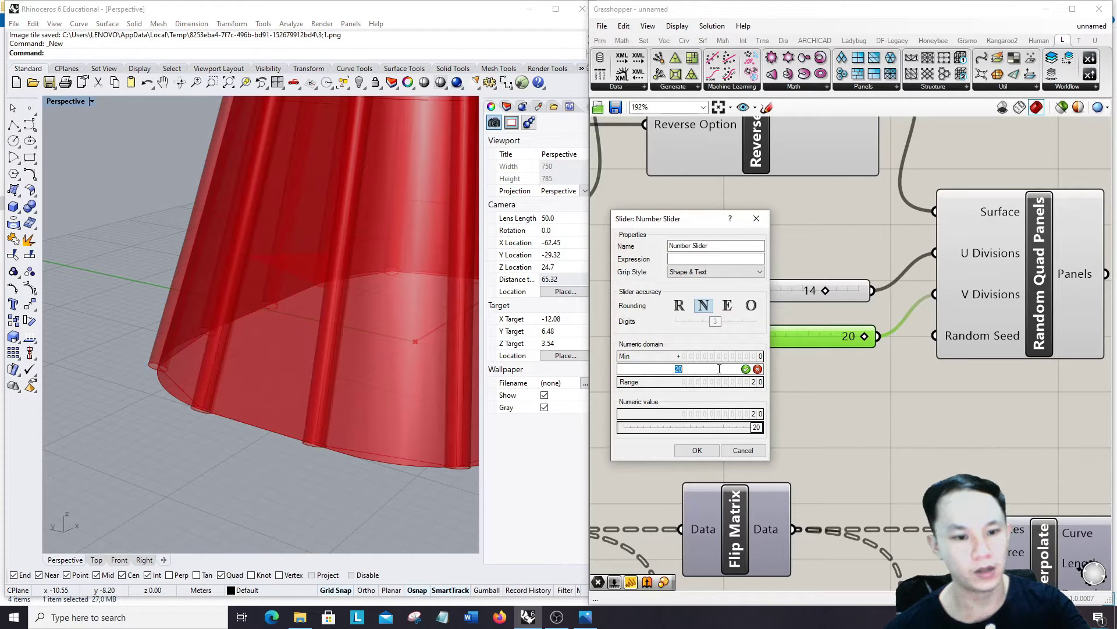
left_click(697, 450)
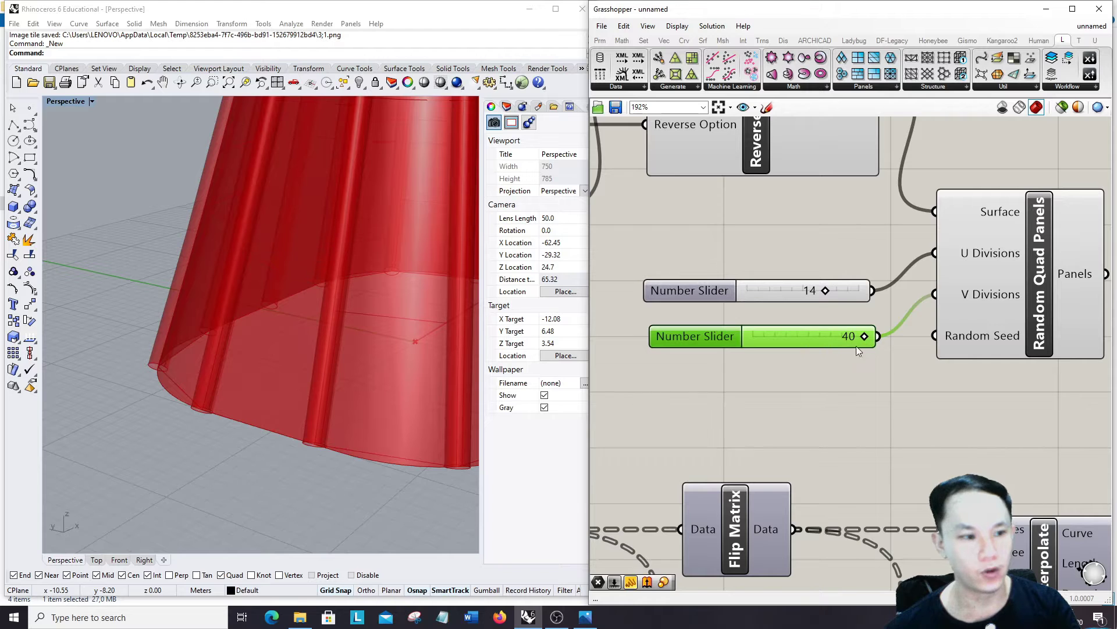
View the whole tower while varying the V Divisions slider, leaving it at 40.
scroll(248, 385, "down", 14)
scroll(257, 301, "up", 6)
right_click_drag(251, 360, 187, 365)
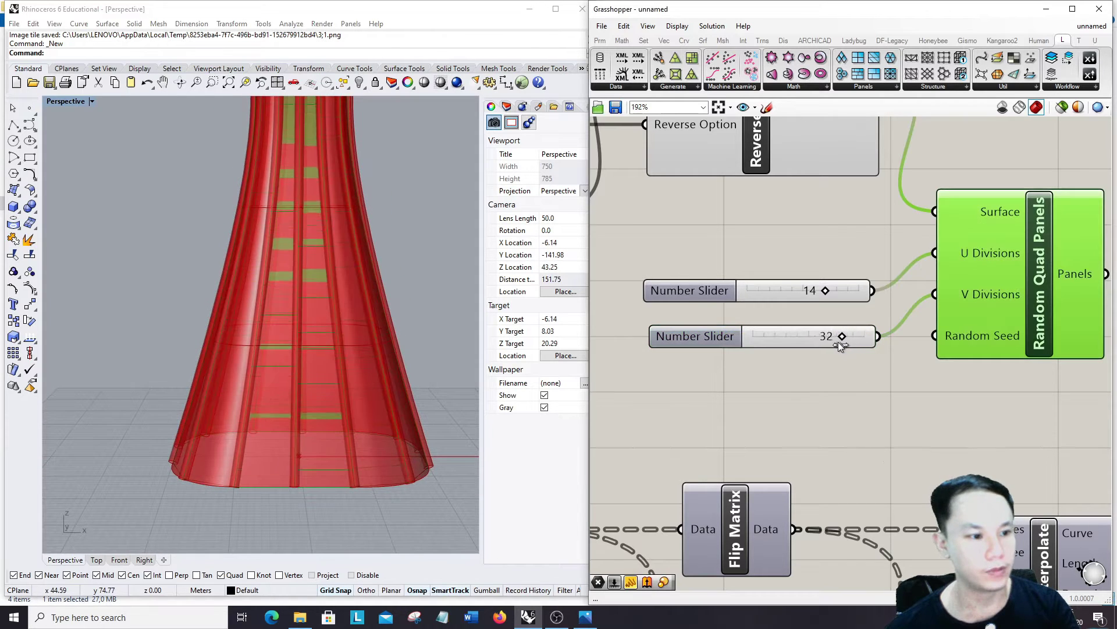
left_click_drag(842, 342, 864, 340)
Turn off the preview of the Pipe component.
left_click(829, 386)
scroll(759, 305, "down", 5)
scroll(759, 305, "up", 3)
left_click(818, 348)
right_click(838, 284)
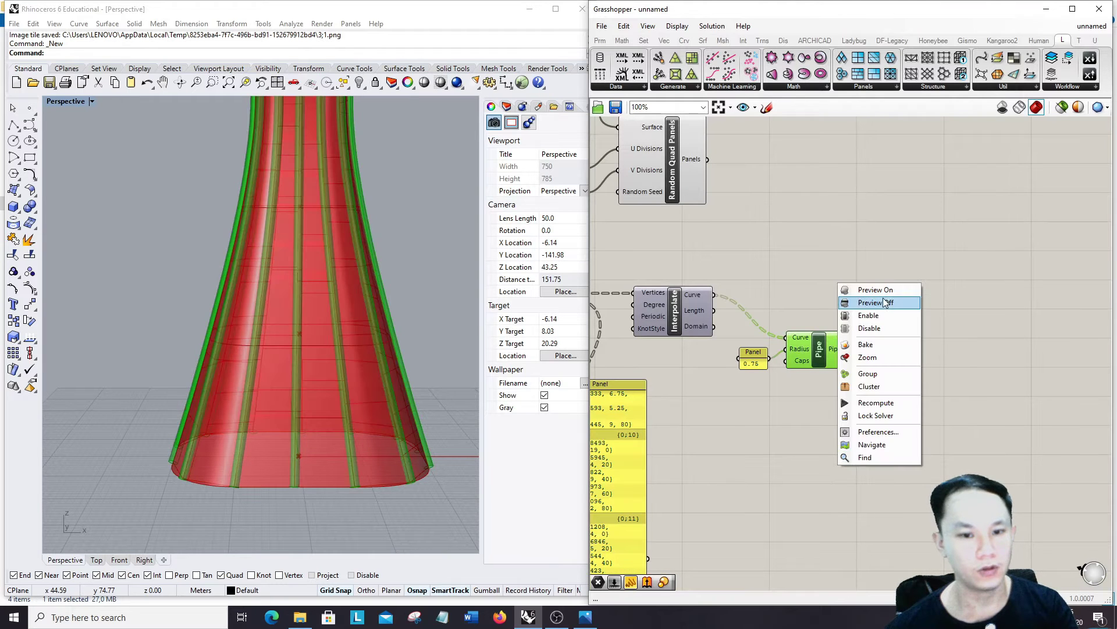
left_click(884, 302)
Add a LunchBox Panel Frame component and feed its Panel input from the Random Quad Panels output.
scroll(825, 316, "down", 2)
scroll(769, 232, "up", 4)
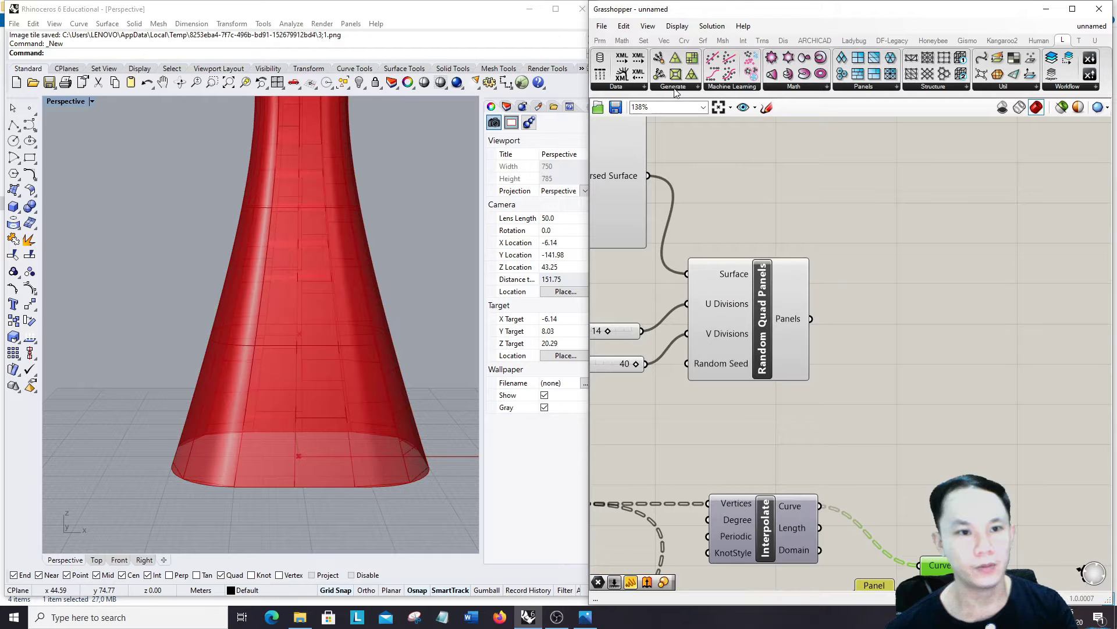
left_click(650, 86)
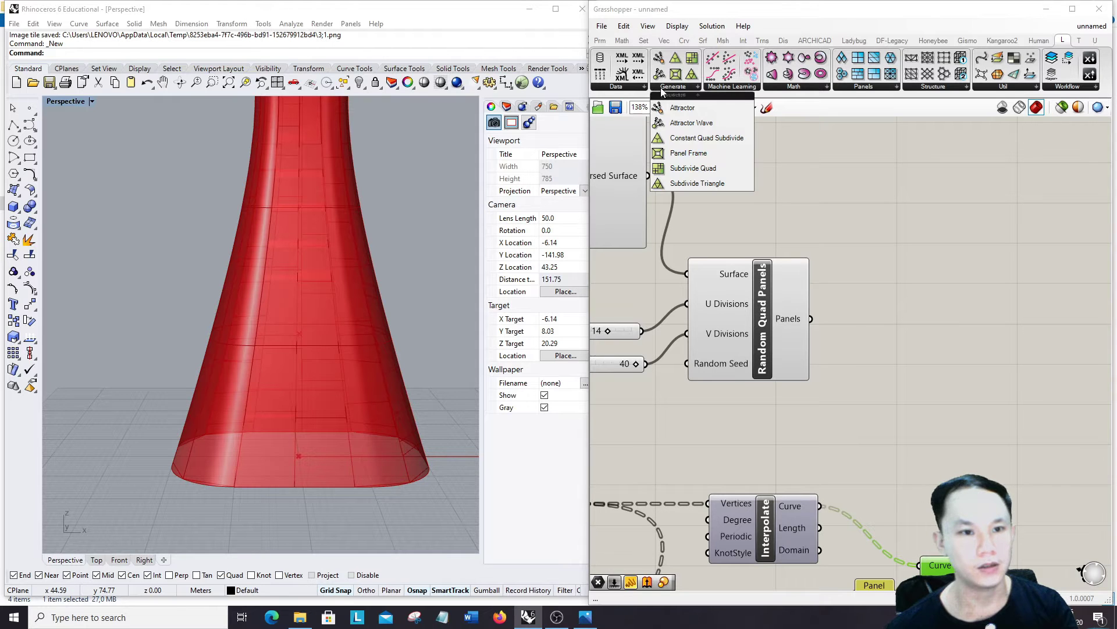
left_click(672, 153)
left_click(867, 312)
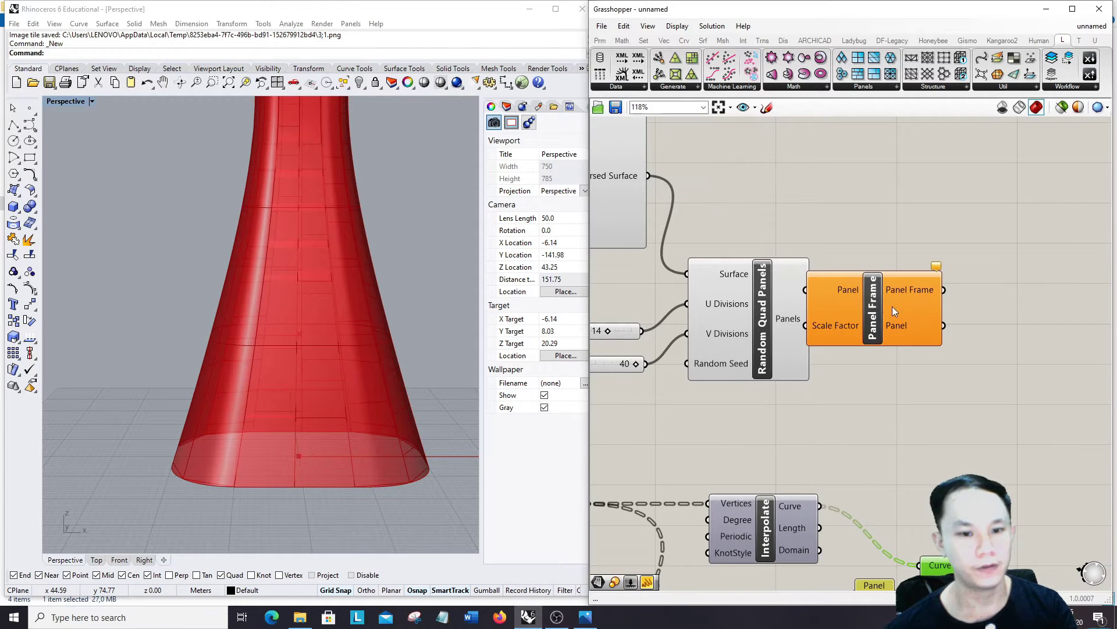
scroll(893, 306, "down", 2)
left_click(955, 333)
left_click(841, 314)
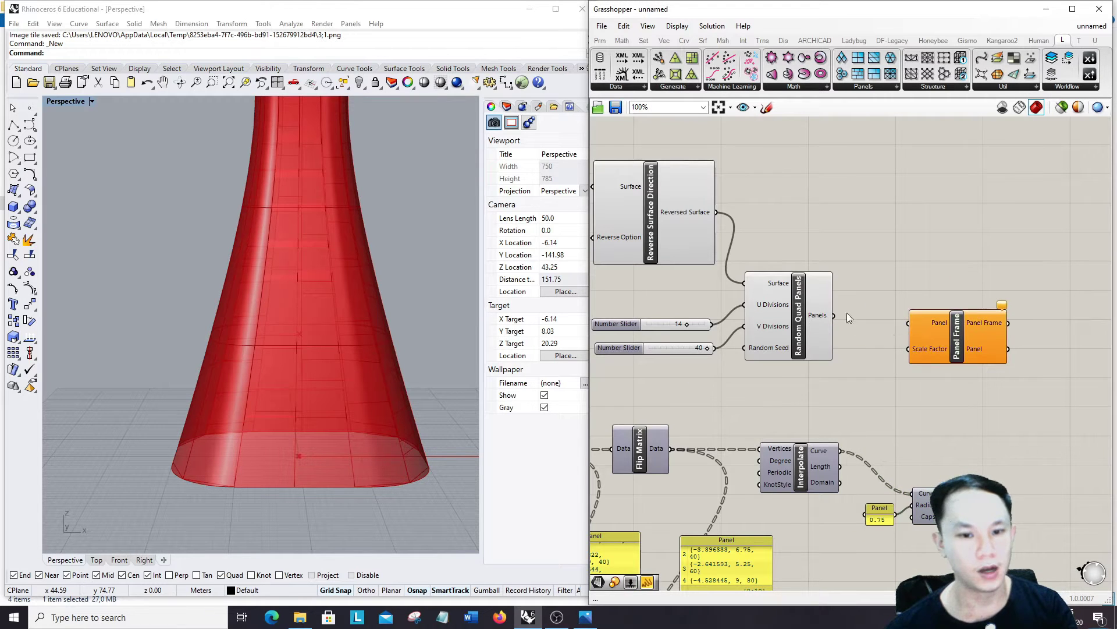
left_click_drag(916, 330, 943, 317)
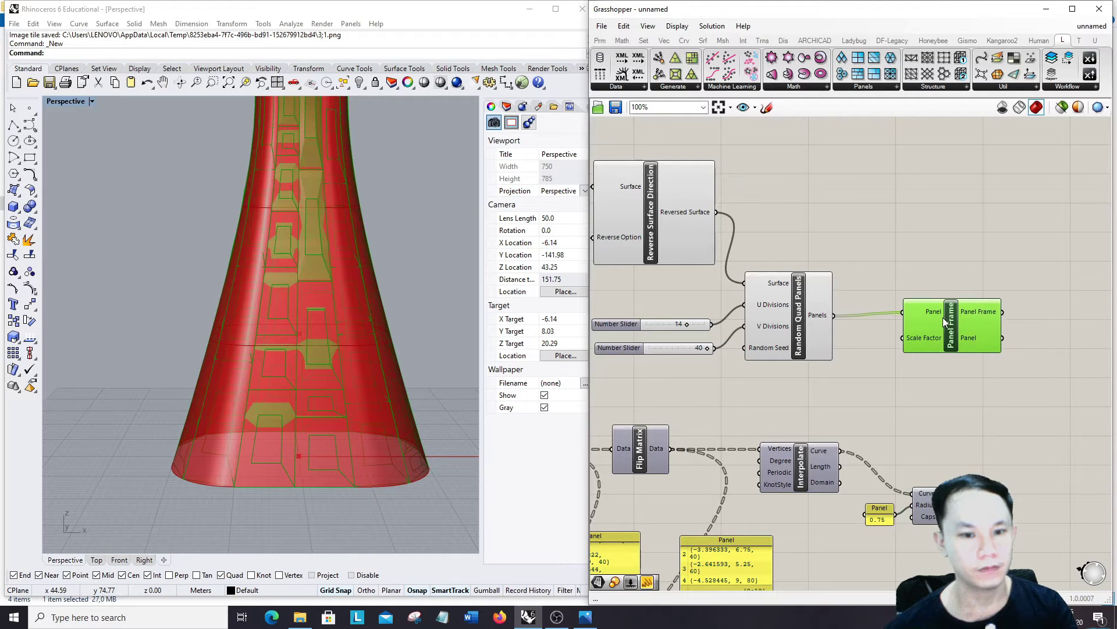
Create a panel containing 0.3 and connect it to the Scale Factor input of Panel Frame.
right_click_drag(1037, 329, 934, 340)
scroll(893, 340, "up", 1)
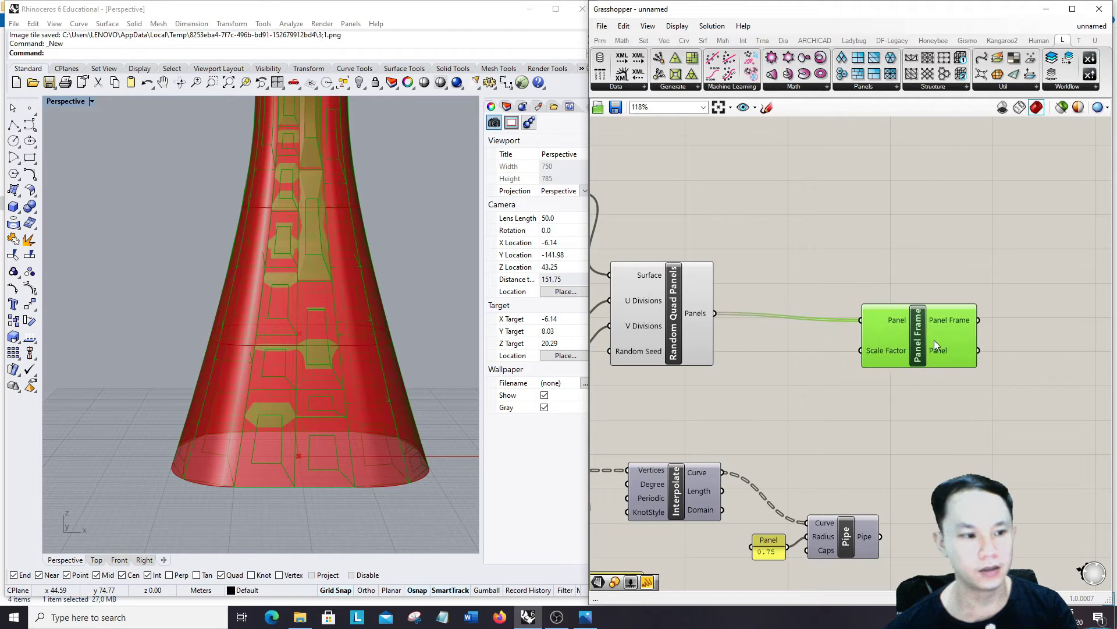
double_click(816, 379)
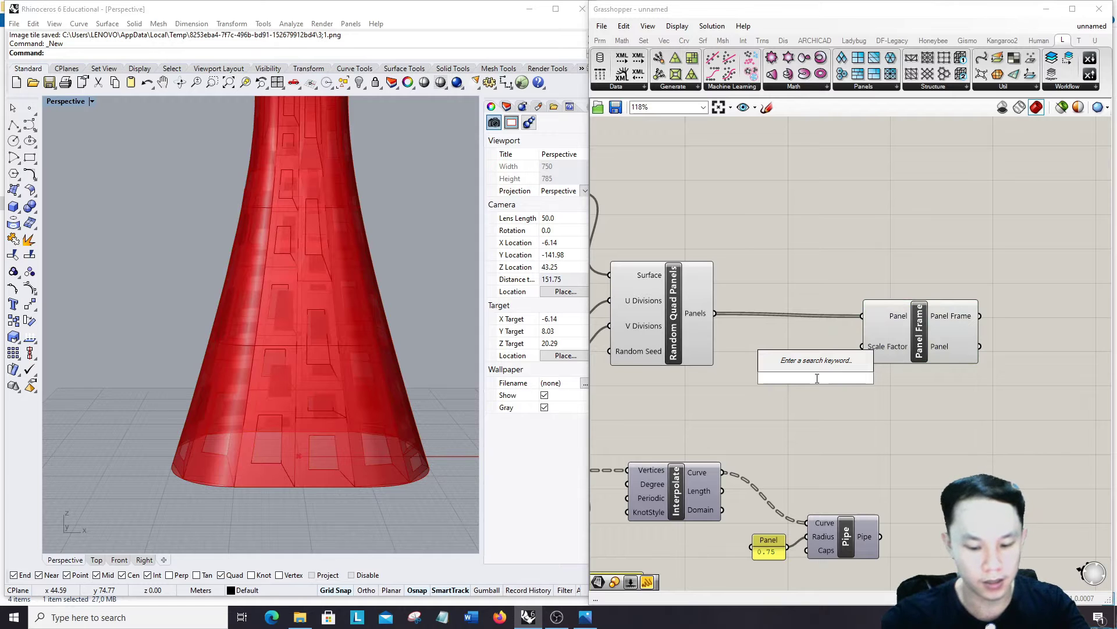
type("Panel")
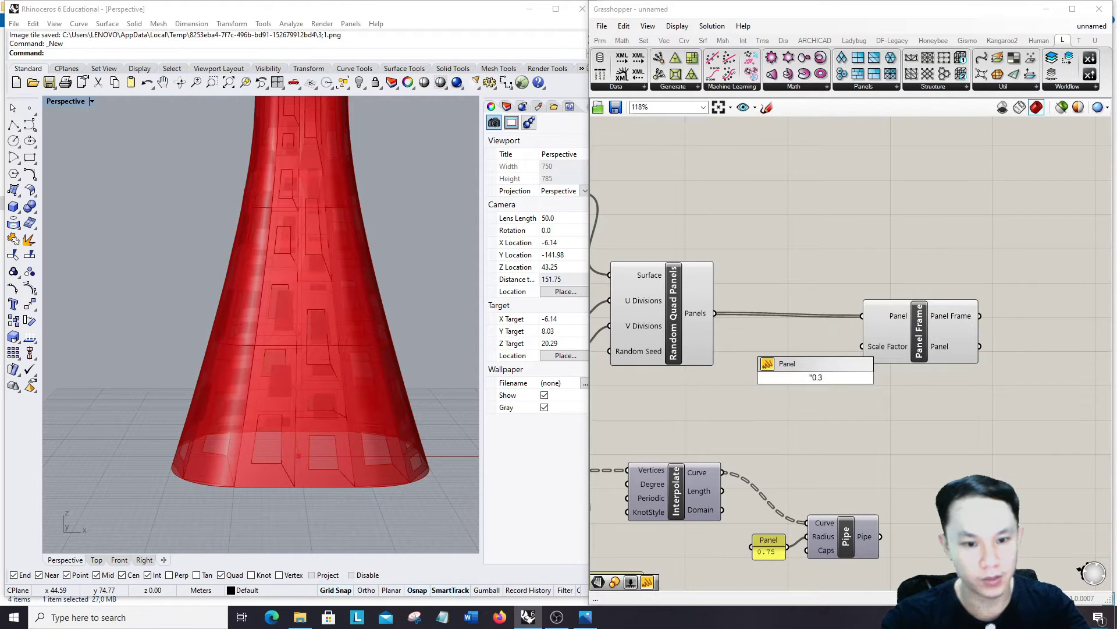
key("Return")
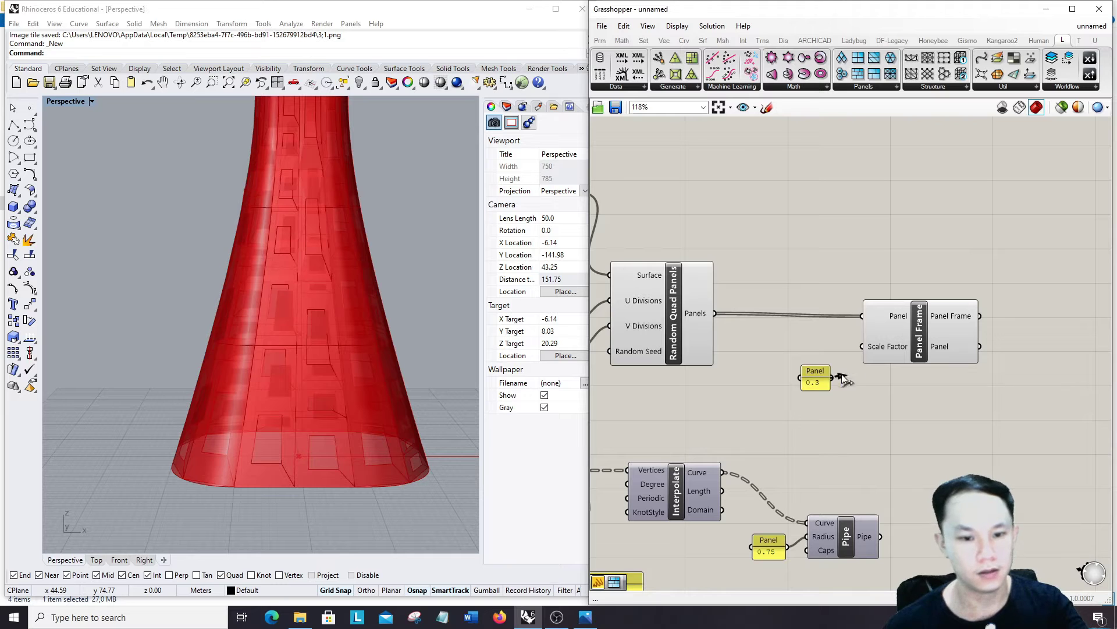
left_click_drag(833, 378, 861, 348)
scroll(823, 364, "down", 4)
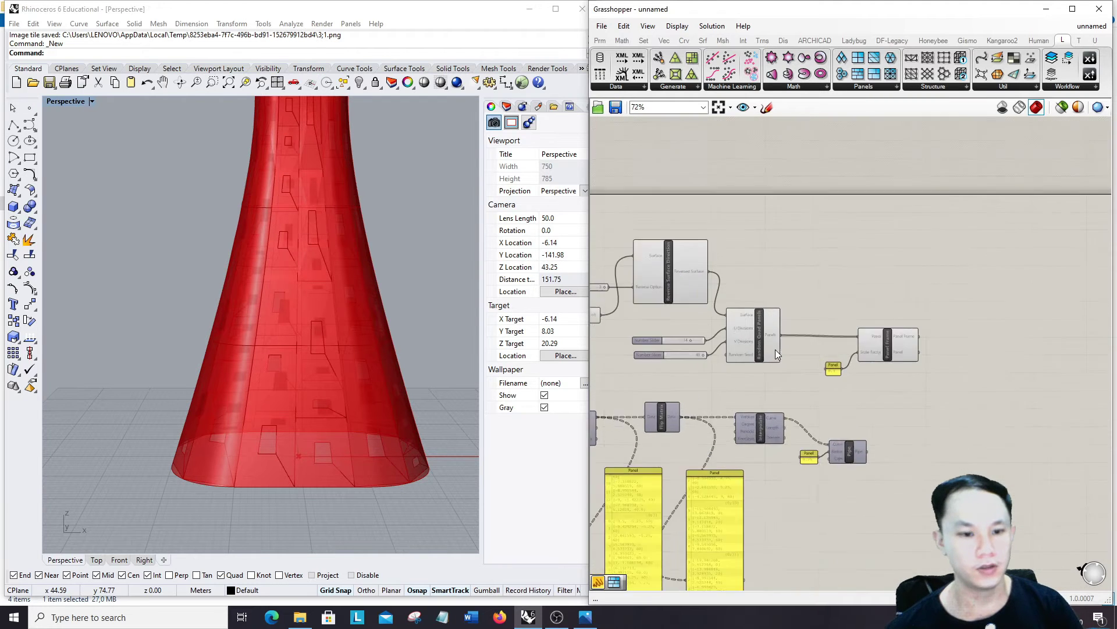
Turn off the previews of Reverse Surface Direction and Random Quad Panels, keeping the Panel Frame preview on.
scroll(814, 334, "down", 2)
left_click_drag(821, 326, 624, 205)
right_click(673, 211)
left_click(711, 230)
scroll(841, 243, "down", 3)
scroll(876, 305, "up", 3)
left_click(834, 343)
right_click(873, 303)
left_click(911, 310)
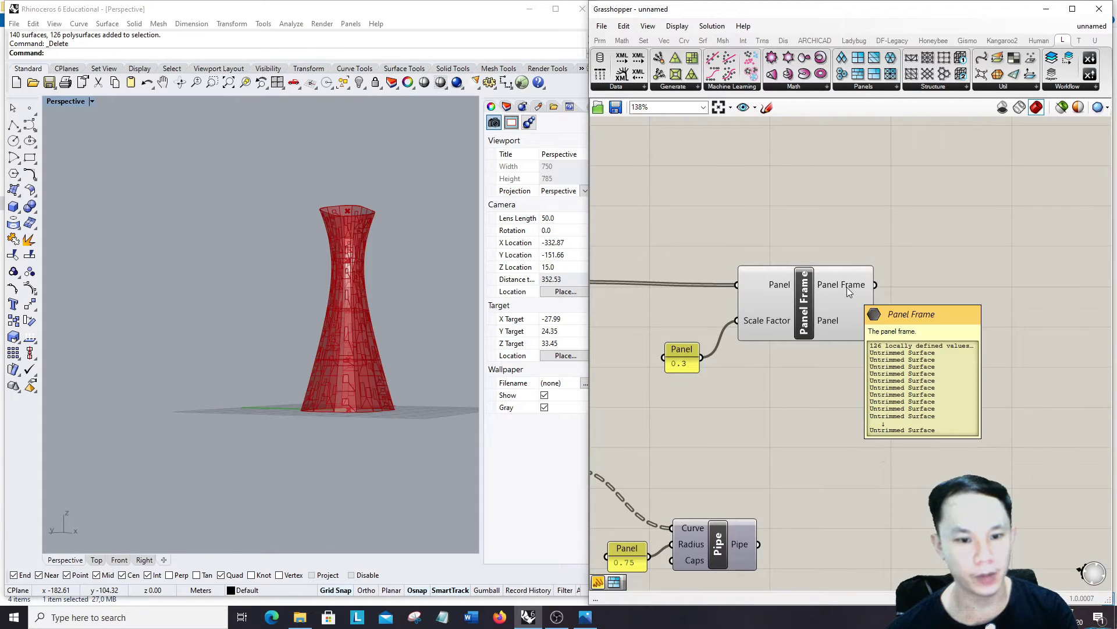
Add a Surface container beside Panel Frame and connect the Panel Frame output to it.
double_click(956, 330)
type("surface")
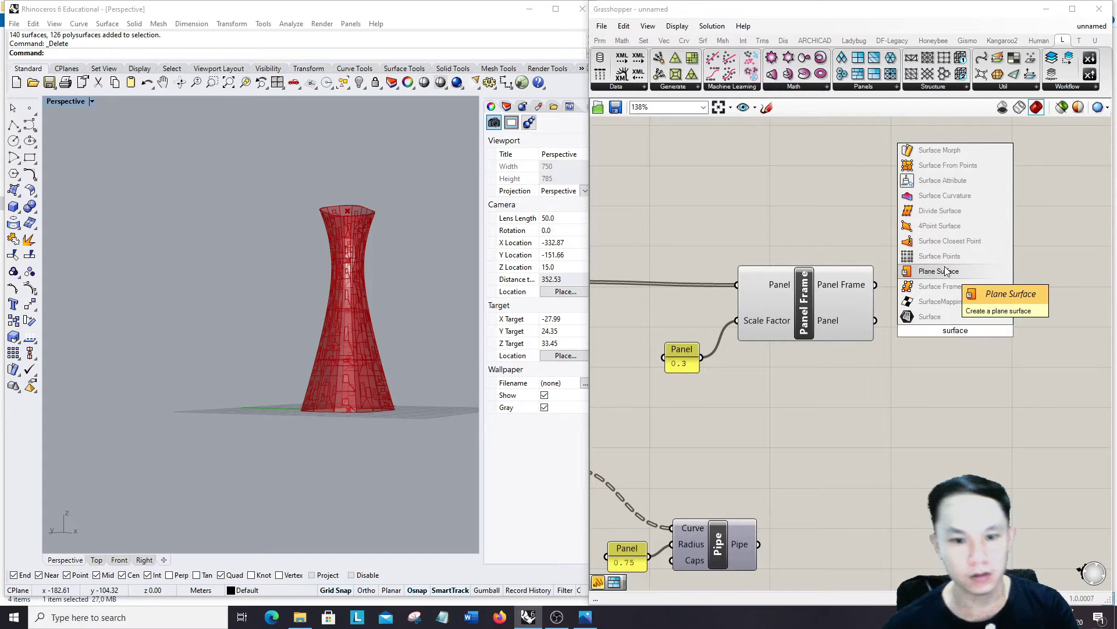
left_click(949, 315)
mouse_move(876, 284)
left_mouse_down()
mouse_move(934, 331)
mouse_move(953, 290)
left_mouse_up()
Turn off the preview of the Panel Frame component and turn on the preview of the Pipe component.
left_click_drag(894, 390, 655, 226)
right_click(741, 198)
left_click(779, 216)
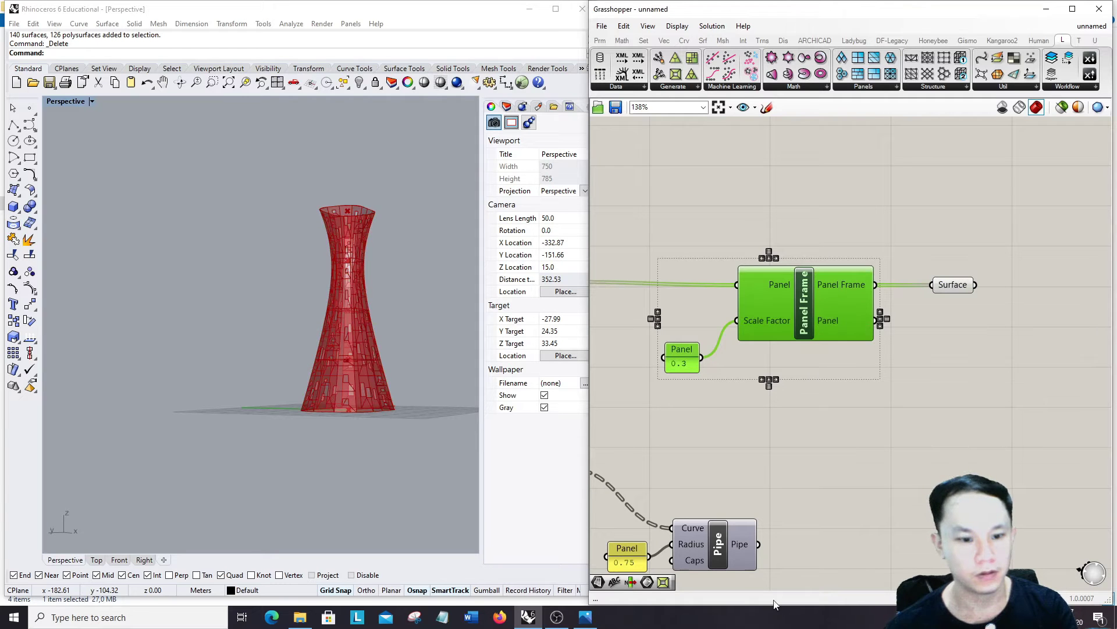
left_click(683, 573)
left_click(682, 567)
right_click(768, 417)
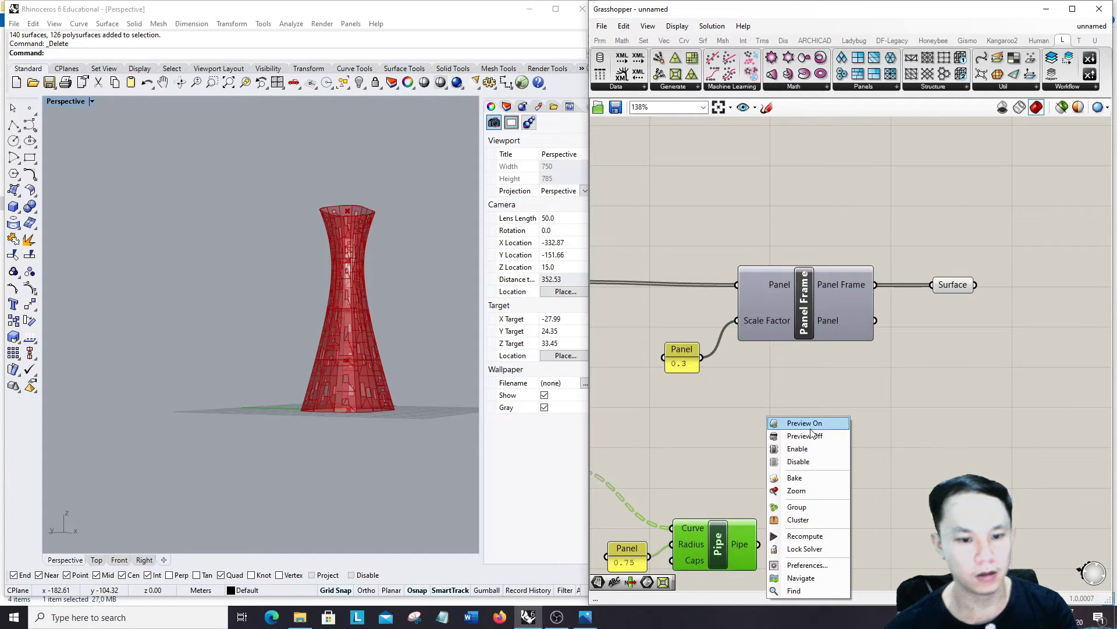
left_click(811, 427)
scroll(813, 415, "down", 3)
scroll(792, 438, "up", 3)
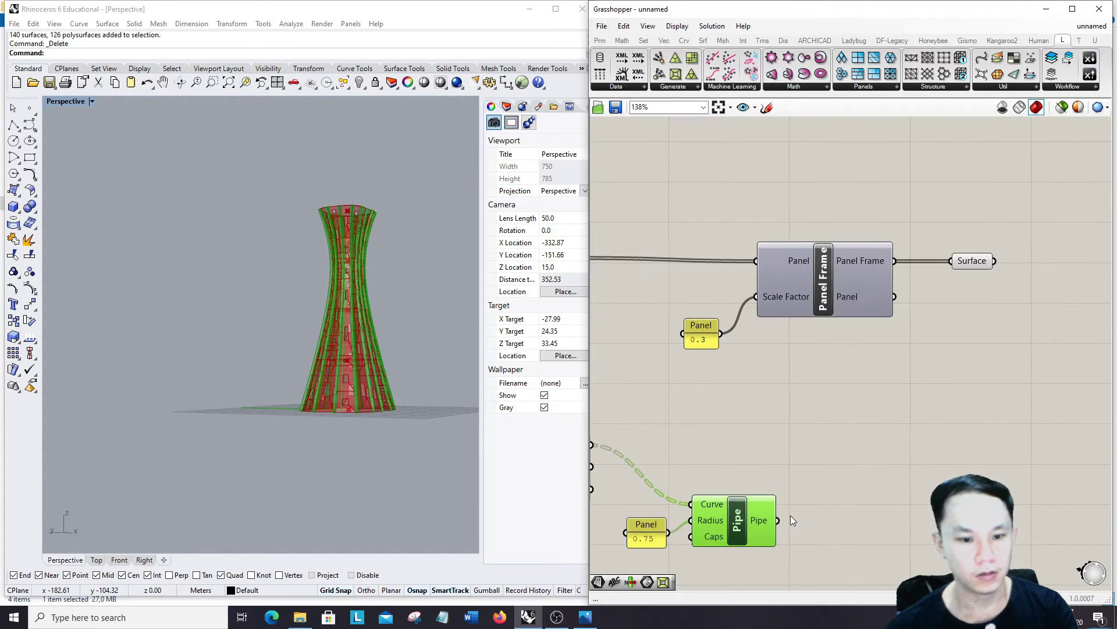
Move the Pipe component and its 0.75 radius panel away from Interpolate, below the Surface container.
scroll(820, 401, "down", 3)
left_click_drag(823, 497, 706, 447)
left_click_drag(785, 468, 925, 467)
left_click(940, 432)
left_click(912, 448)
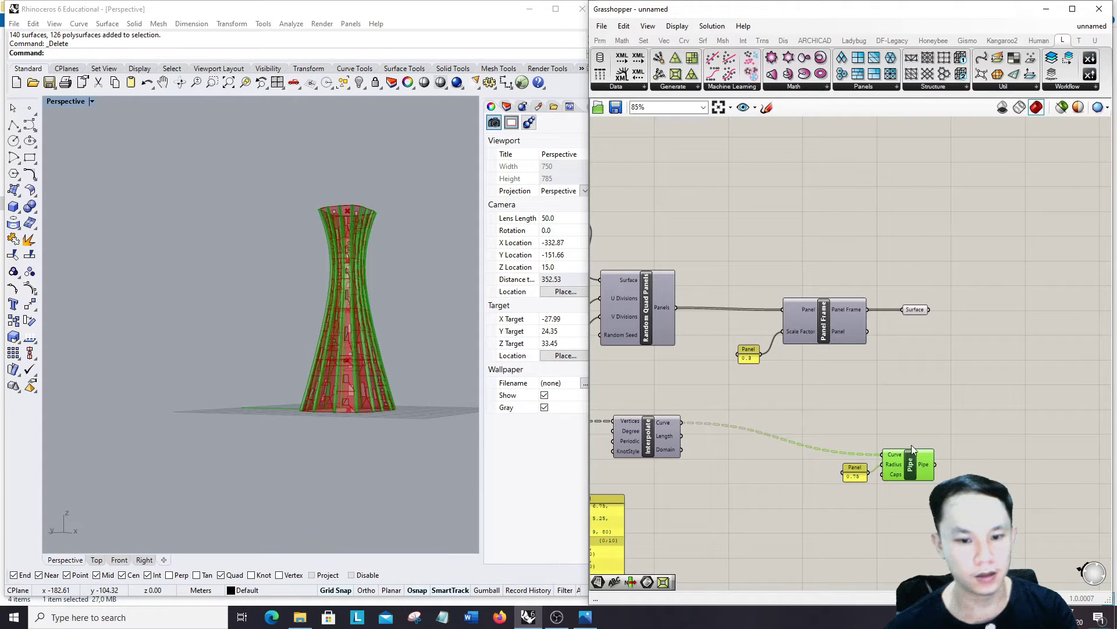
Bake the Pipe component and the Surface container into the Rhino model.
right_click(917, 390)
left_click(959, 453)
left_click(938, 381)
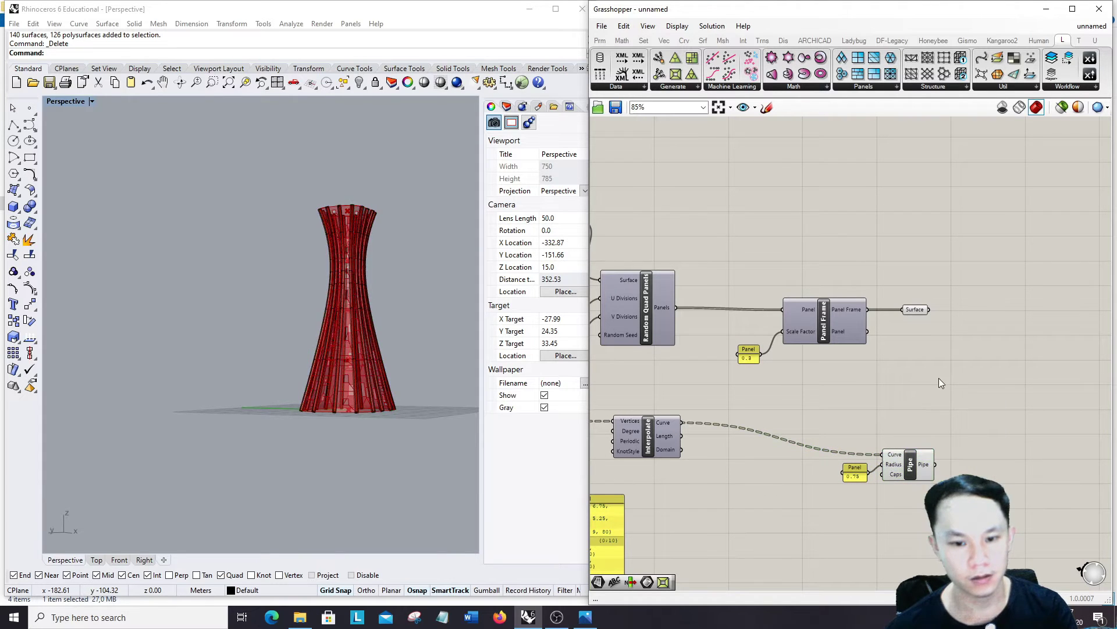
left_click(914, 309)
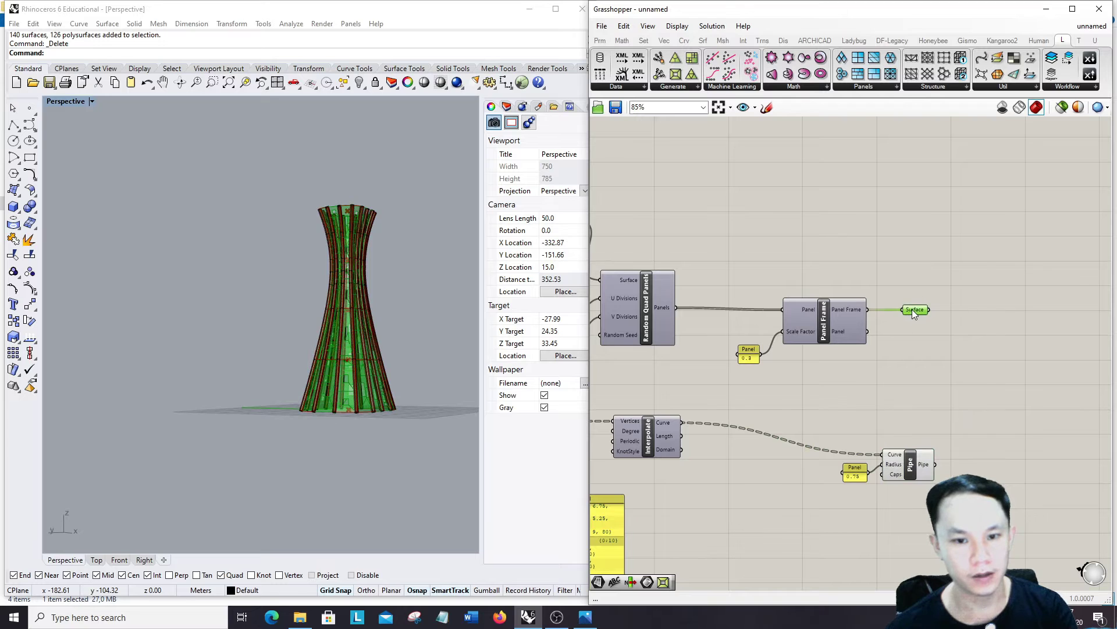
right_click(902, 254)
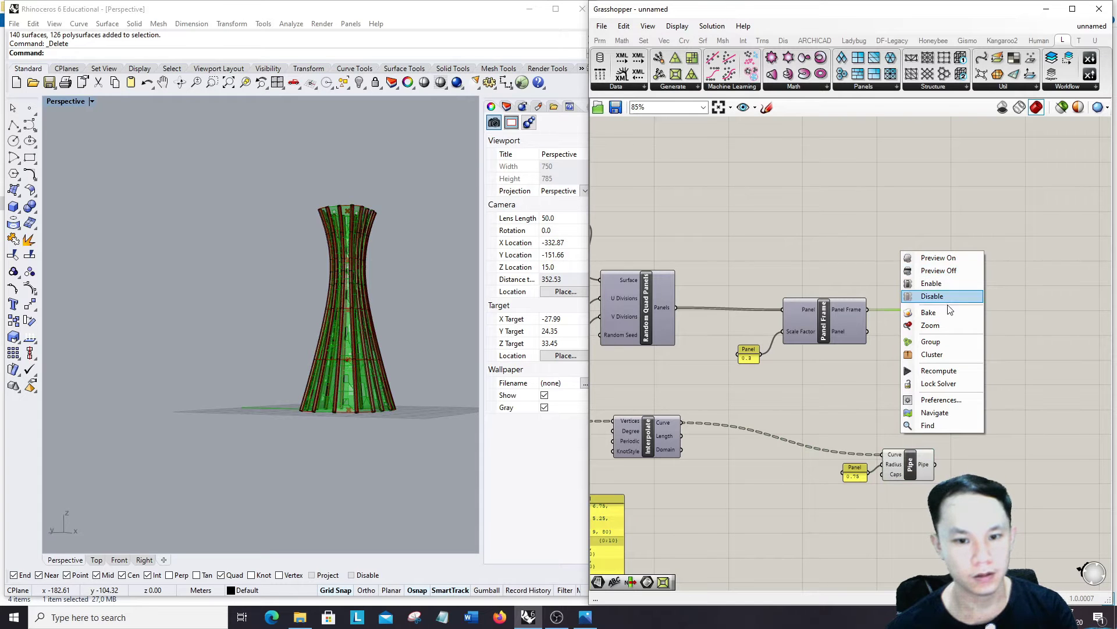
left_click(944, 323)
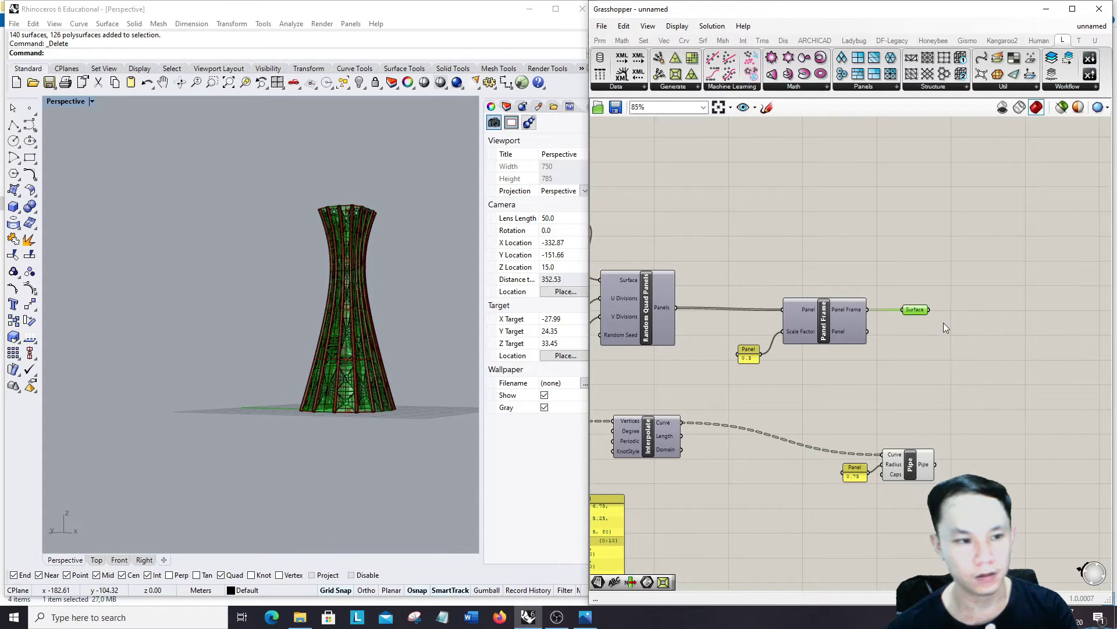
Set the Rhino viewport to Rendered display and turn off the previews of Panel Frame, Surface and Pipe.
left_click(55, 23)
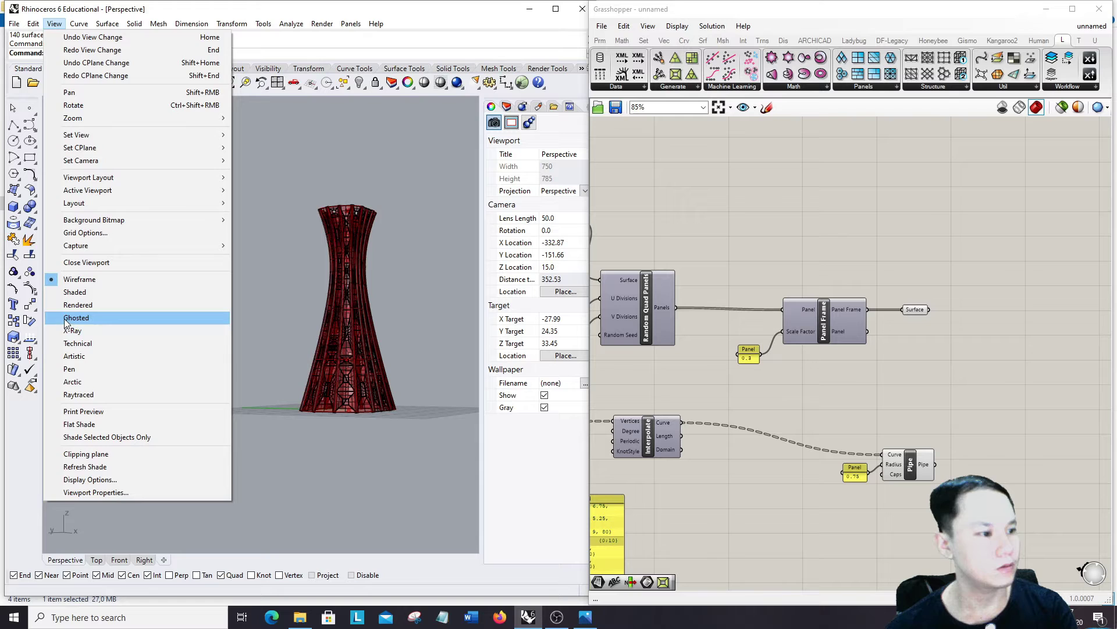
left_click(73, 305)
left_click_drag(1046, 542, 761, 242)
right_click(825, 180)
left_click(850, 202)
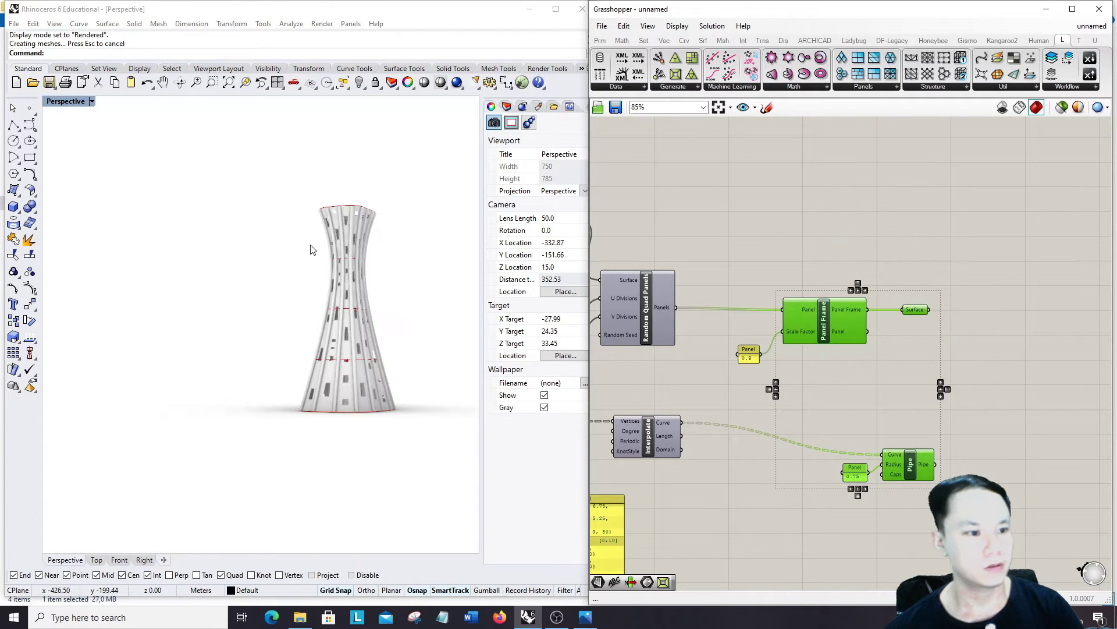
Turn off the preview of the base components of the definition, from the point and rectangle setup through Scale.
scroll(363, 341, "up", 5)
right_click_drag(338, 459, 252, 459)
scroll(1068, 260, "down", 6)
scroll(871, 275, "up", 3)
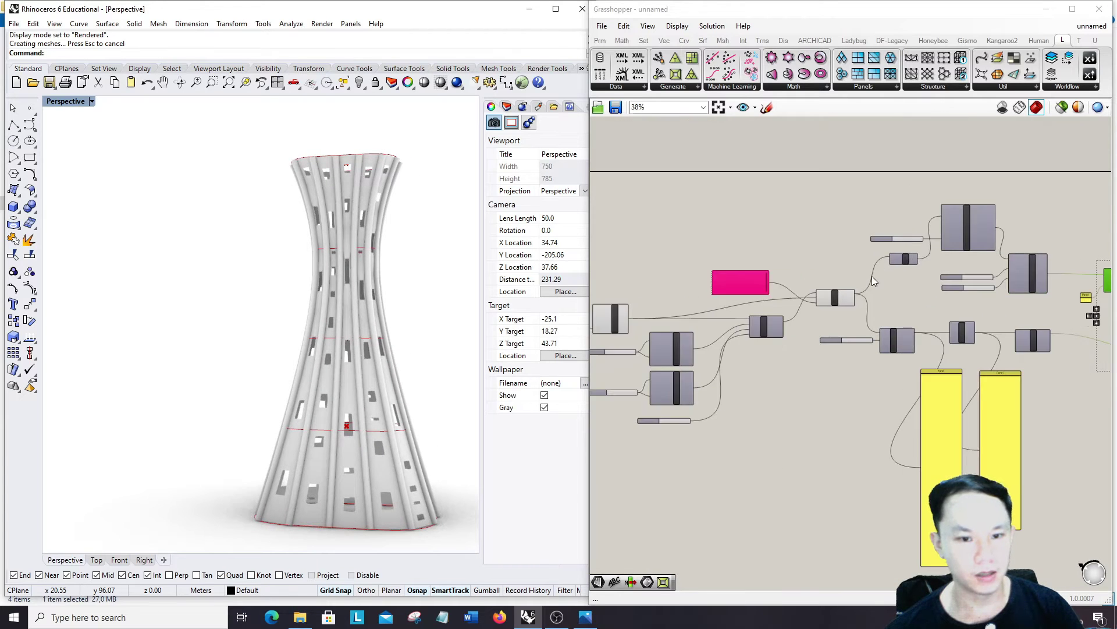
scroll(757, 256, "down", 2)
left_click_drag(652, 241, 876, 384)
right_click(752, 245)
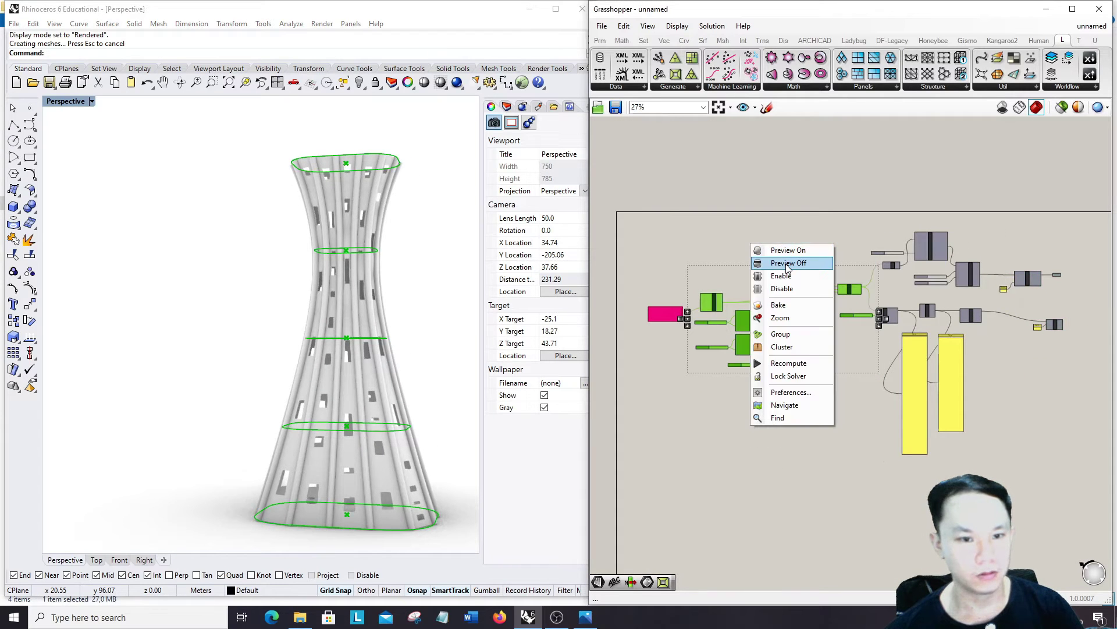
left_click(780, 263)
Examine the rendered tower from several angles, checking the framed openings and pipes up to the open crown.
scroll(400, 456, "up", 4)
scroll(388, 417, "down", 4)
right_click_drag(348, 482, 403, 480)
scroll(374, 399, "up", 4)
scroll(377, 396, "down", 4)
scroll(399, 336, "up", 4)
right_click_drag(400, 332, 376, 327)
scroll(379, 317, "down", 4)
scroll(407, 201, "up", 8)
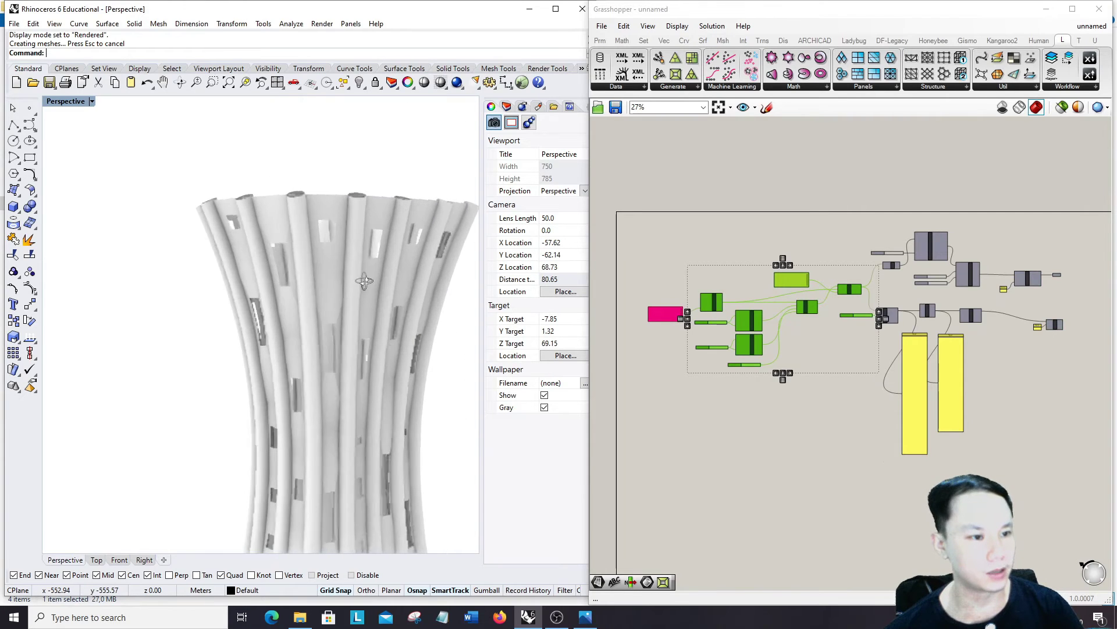
right_click_drag(373, 240, 354, 263)
scroll(911, 279, "up", 2)
scroll(911, 278, "down", 3)
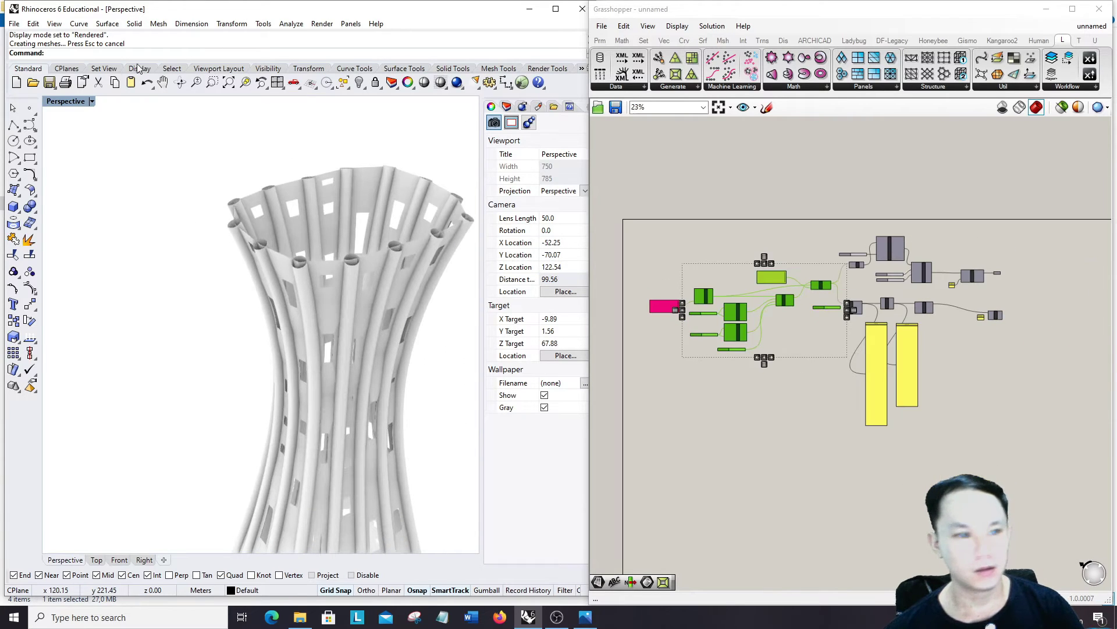
Return the Rhino viewport to Wireframe display and turn on the preview of the Scale component.
left_click(49, 25)
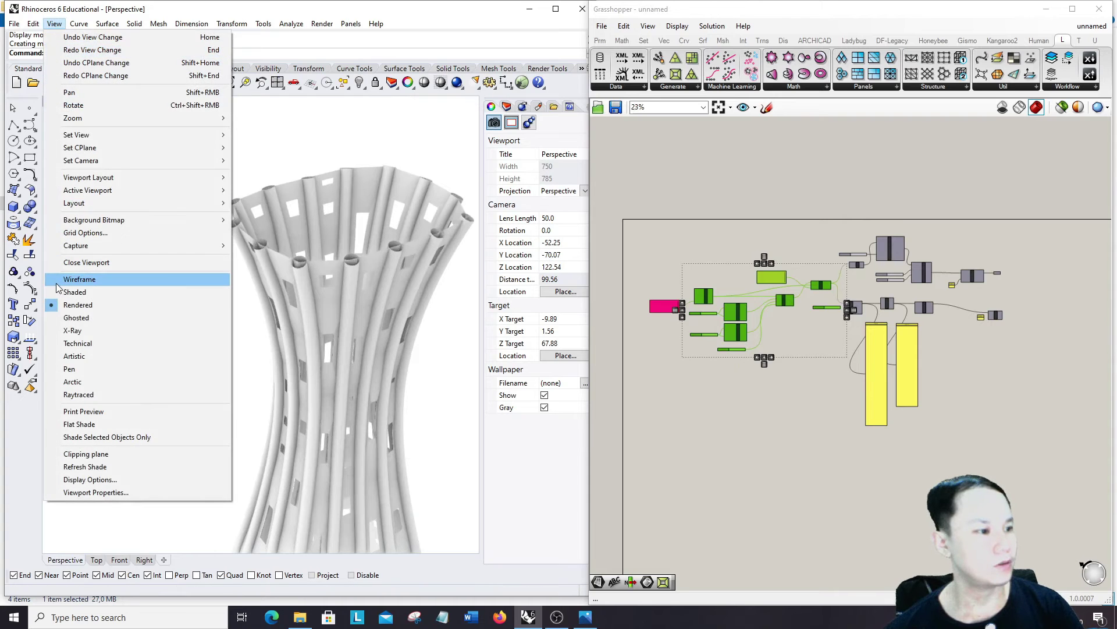
left_click(54, 282)
scroll(640, 213, "down", 4)
scroll(815, 230, "up", 5)
scroll(836, 239, "down", 6)
scroll(693, 234, "up", 5)
scroll(851, 301, "up", 5)
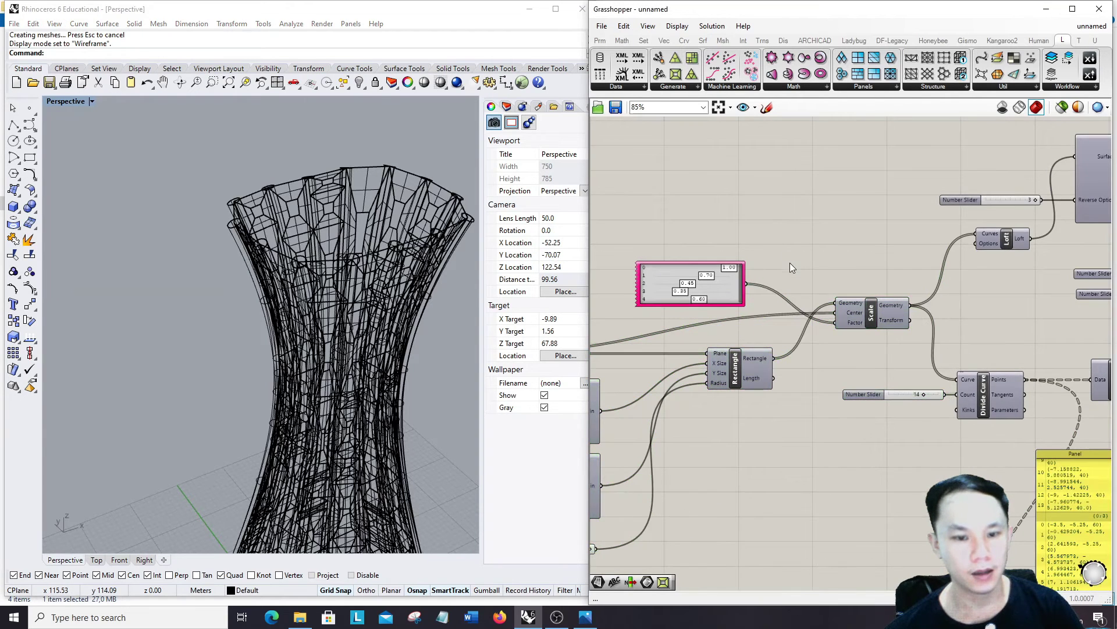
scroll(792, 302, "down", 2)
scroll(811, 306, "up", 3)
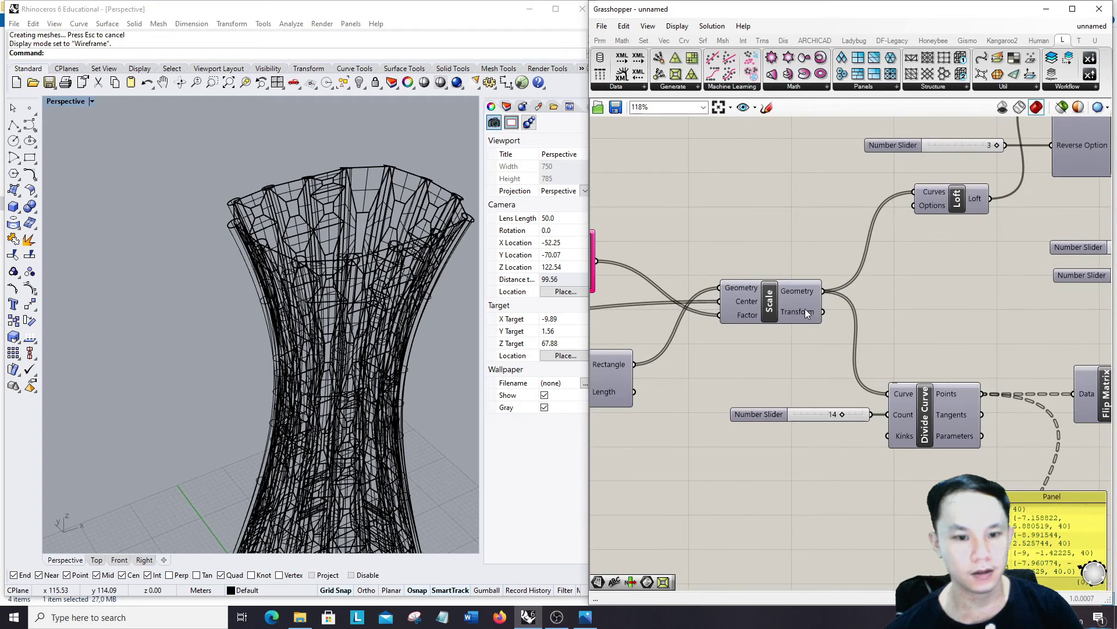
left_click(800, 309)
right_click(773, 212)
left_click(807, 220)
Add a List Item component above the Scale component.
scroll(794, 292, "down", 4)
double_click(728, 254)
type("list")
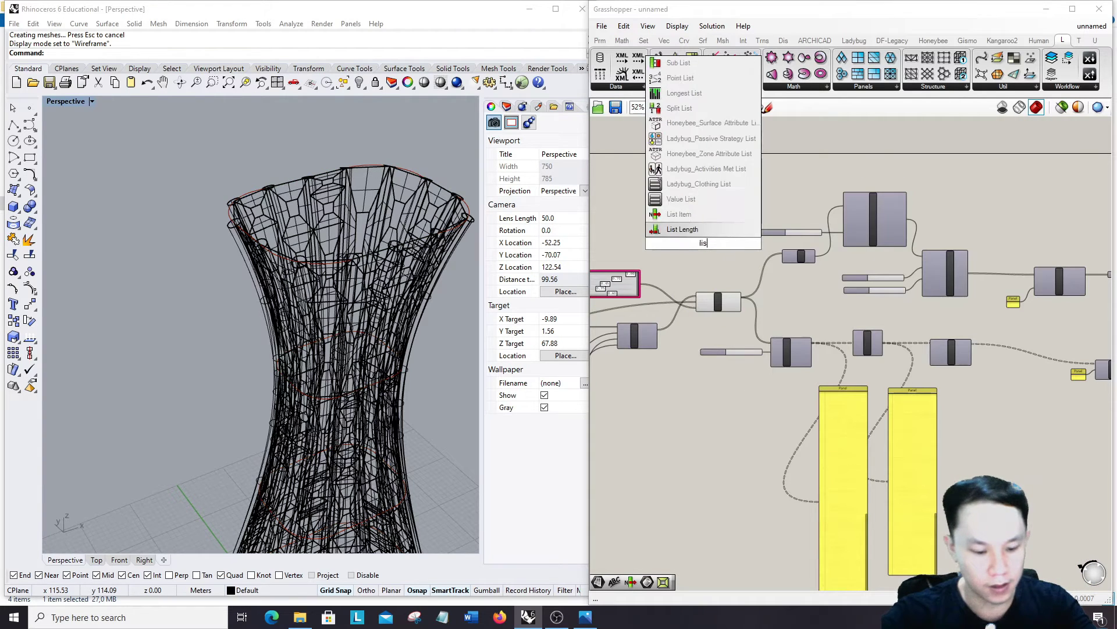
key("Return")
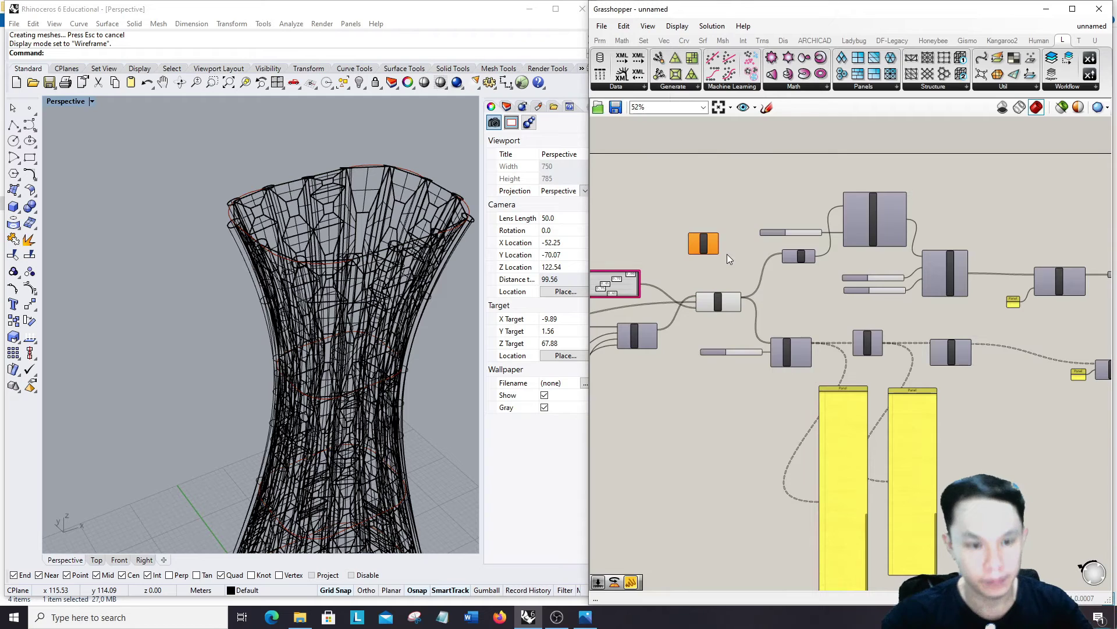
scroll(728, 253, "up", 2)
scroll(734, 292, "up", 1)
Check the scaled curves on the tower, reposition List Item, and connect the Geometry output of Scale to its List input.
left_click(725, 335)
scroll(227, 330, "down", 8)
scroll(228, 332, "up", 7)
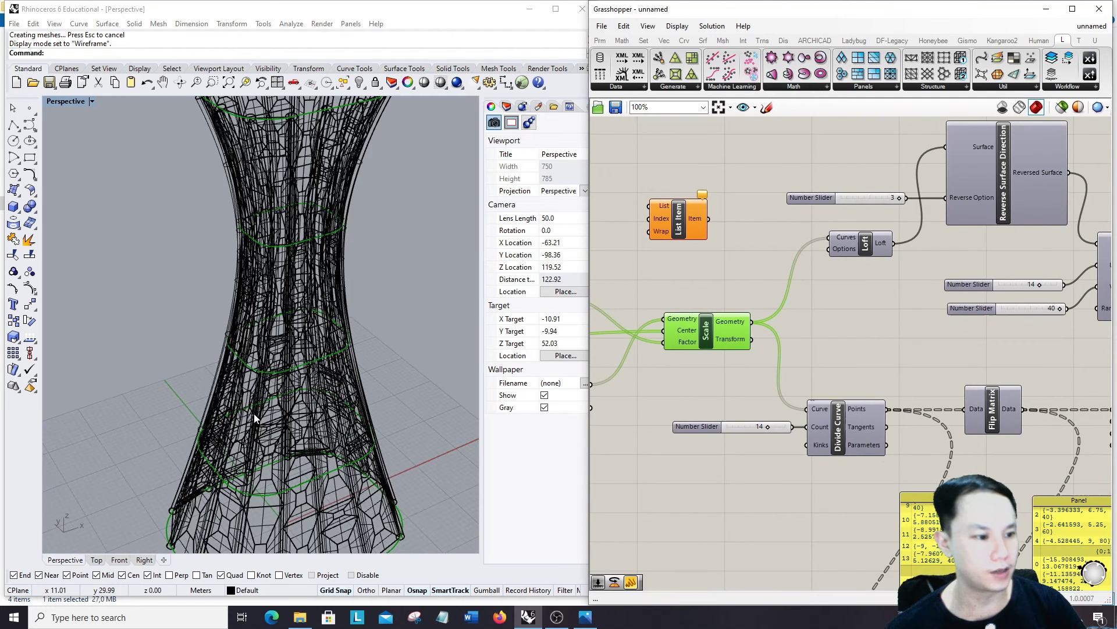
scroll(245, 434, "down", 5)
scroll(675, 235, "up", 4)
left_click_drag(739, 244, 836, 291)
left_click_drag(828, 404, 735, 231)
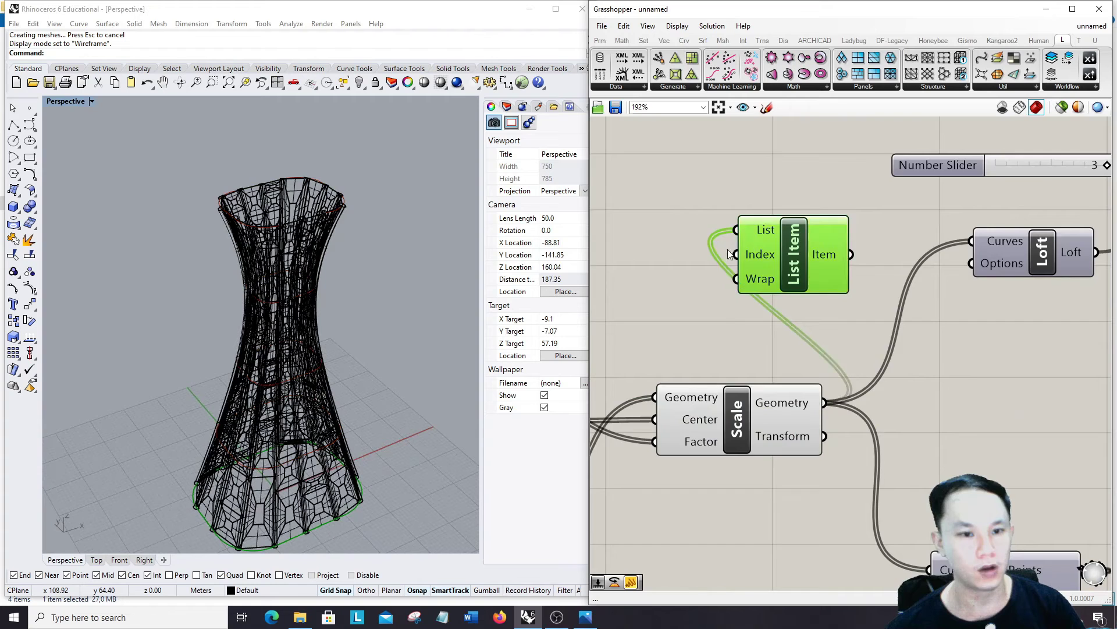
Move the Panel Frame component farther from Random Quad Panels to widen the gap between them.
scroll(725, 348, "down", 6)
left_click_drag(837, 204, 793, 202)
scroll(742, 231, "down", 3)
left_click_drag(697, 217, 1112, 388)
scroll(788, 220, "up", 2)
scroll(902, 285, "up", 2)
left_click(989, 288)
scroll(1006, 289, "up", 1)
right_click_drag(1007, 290, 962, 280)
left_click_drag(934, 274, 1112, 345)
left_click_drag(1005, 324, 1071, 323)
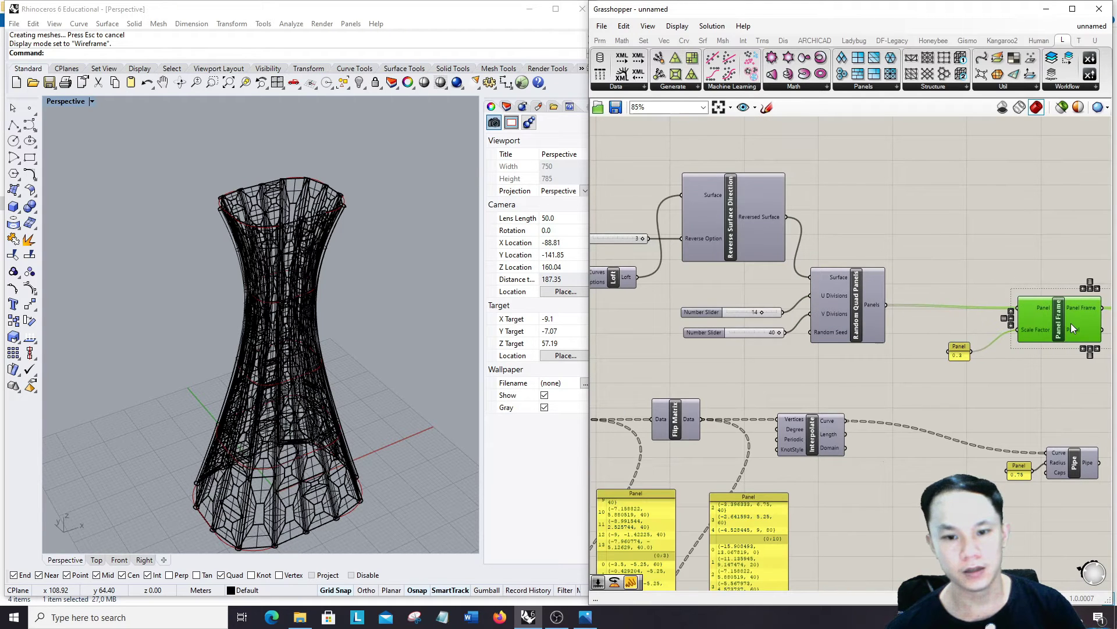
Add a number slider ranging from 0 to 4, connect it to List Item's Index input, and set it to 4.
scroll(980, 243, "down", 2)
left_click(979, 243)
scroll(626, 152, "up", 8)
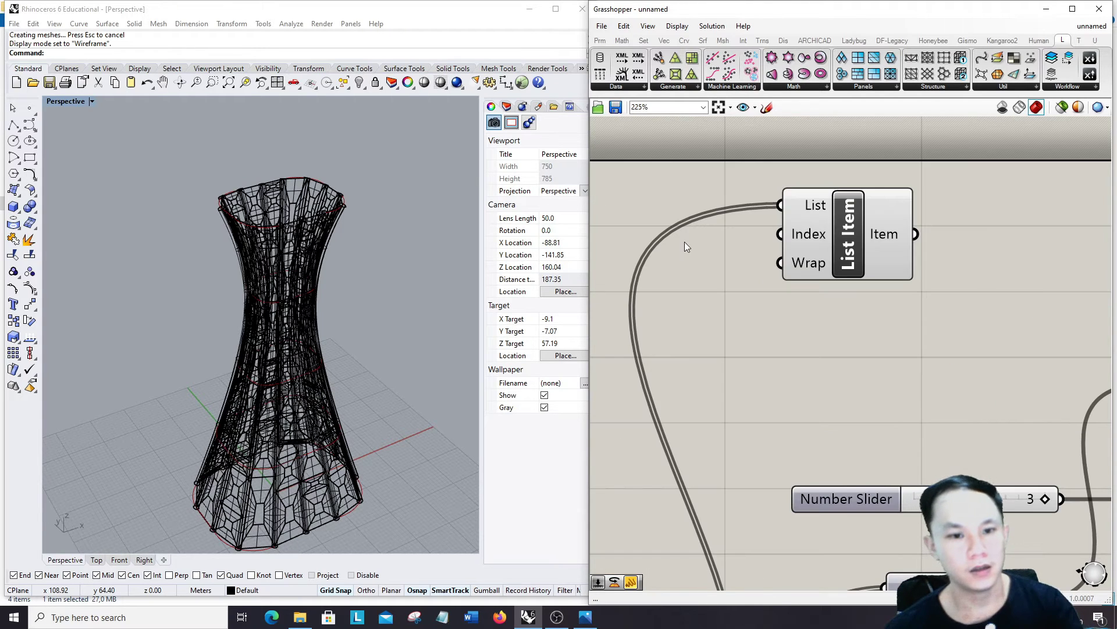
scroll(917, 298, "down", 2)
scroll(816, 279, "up", 2)
double_click(823, 287)
type("0")
key("Return")
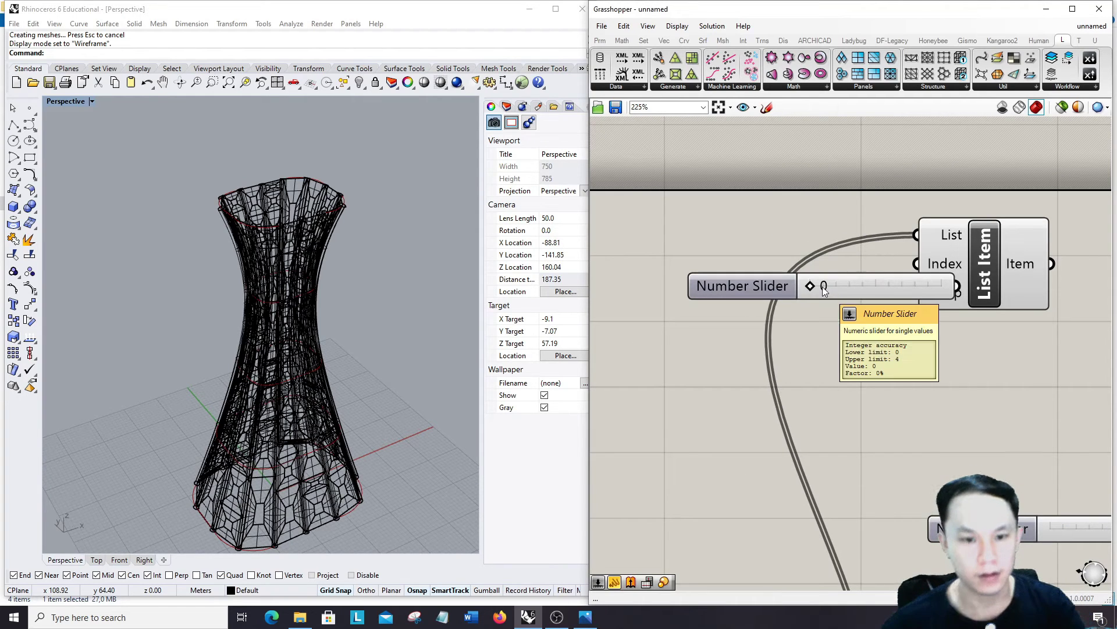
left_click_drag(755, 285, 710, 253)
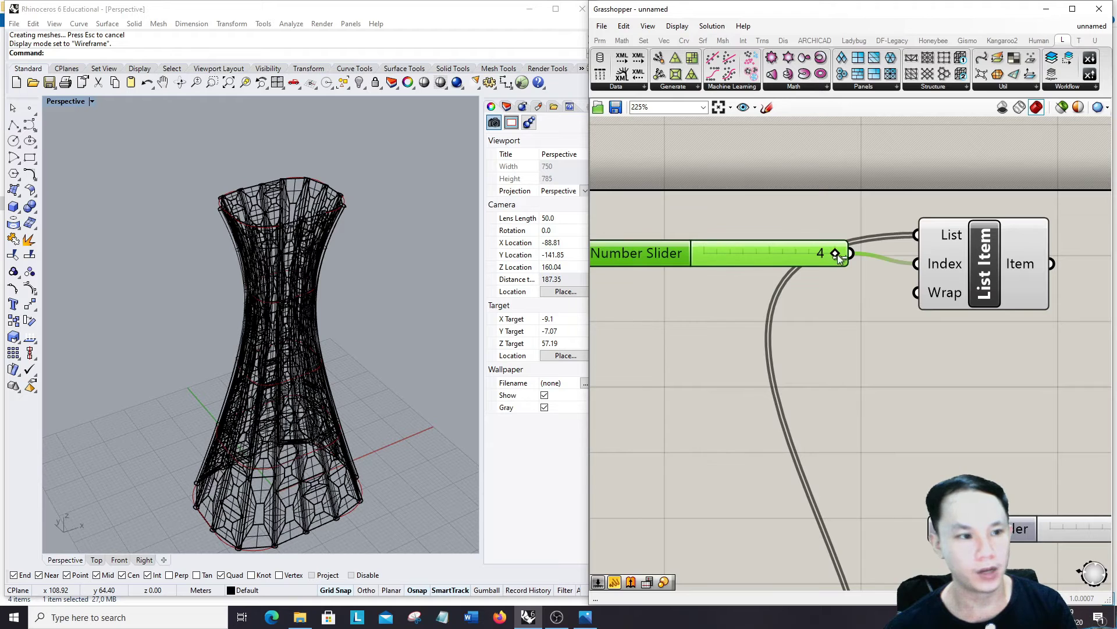
left_click(960, 267)
mouse_move(665, 255)
left_mouse_down()
mouse_move(671, 275)
mouse_move(676, 265)
left_mouse_up()
Add a Curve parameter beside List Item and connect the Item output to it.
scroll(806, 274, "down", 5)
scroll(954, 279, "up", 4)
left_click(961, 278)
double_click(962, 282)
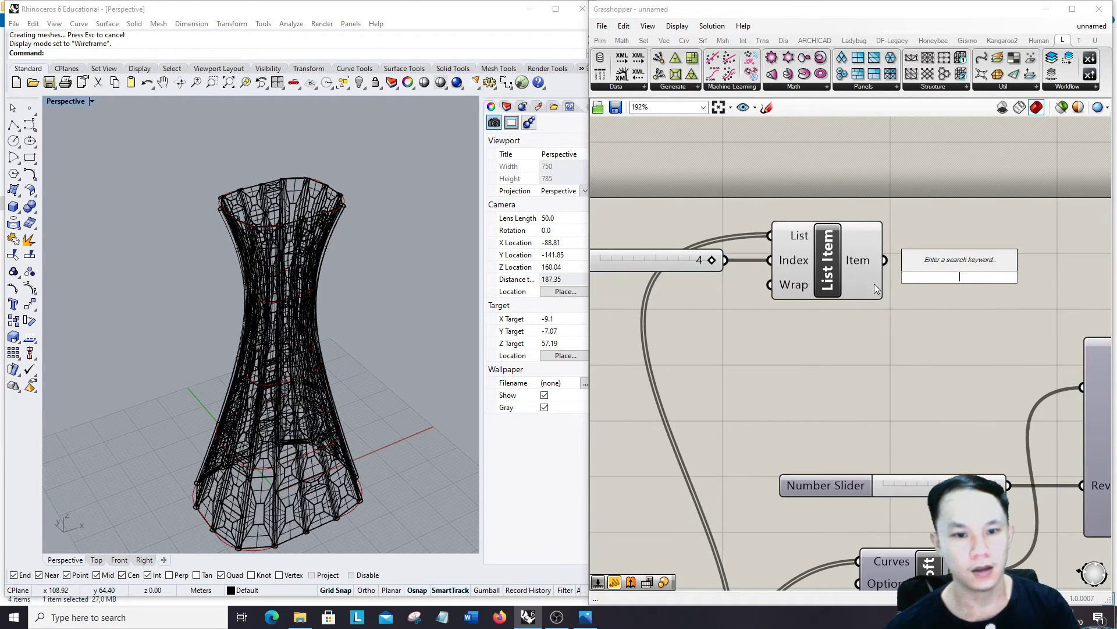
mouse_move(865, 262)
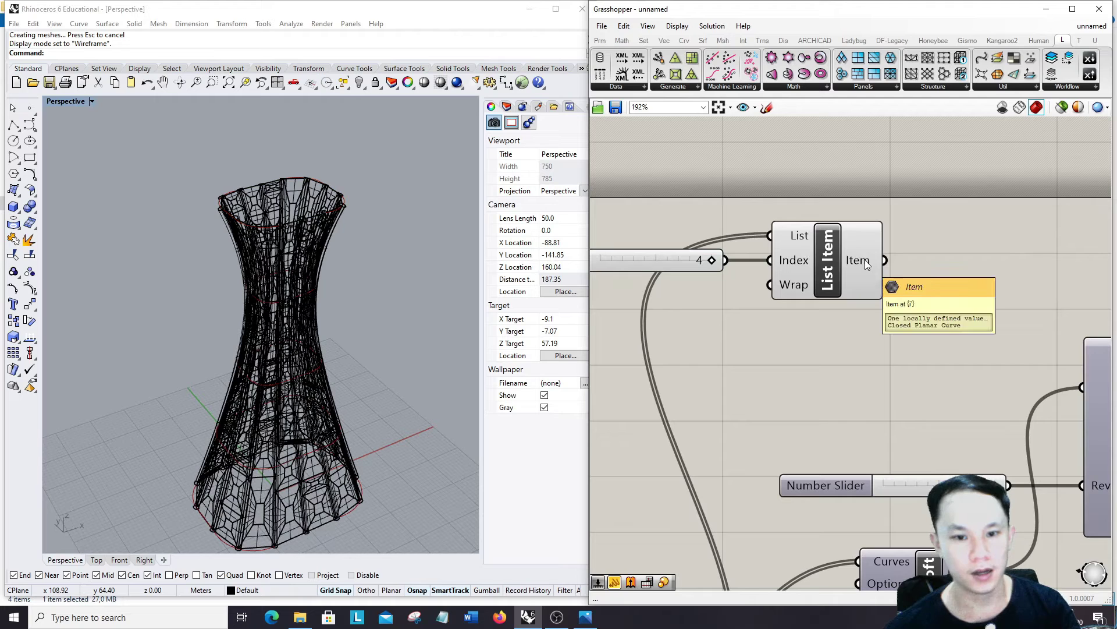
double_click(891, 335)
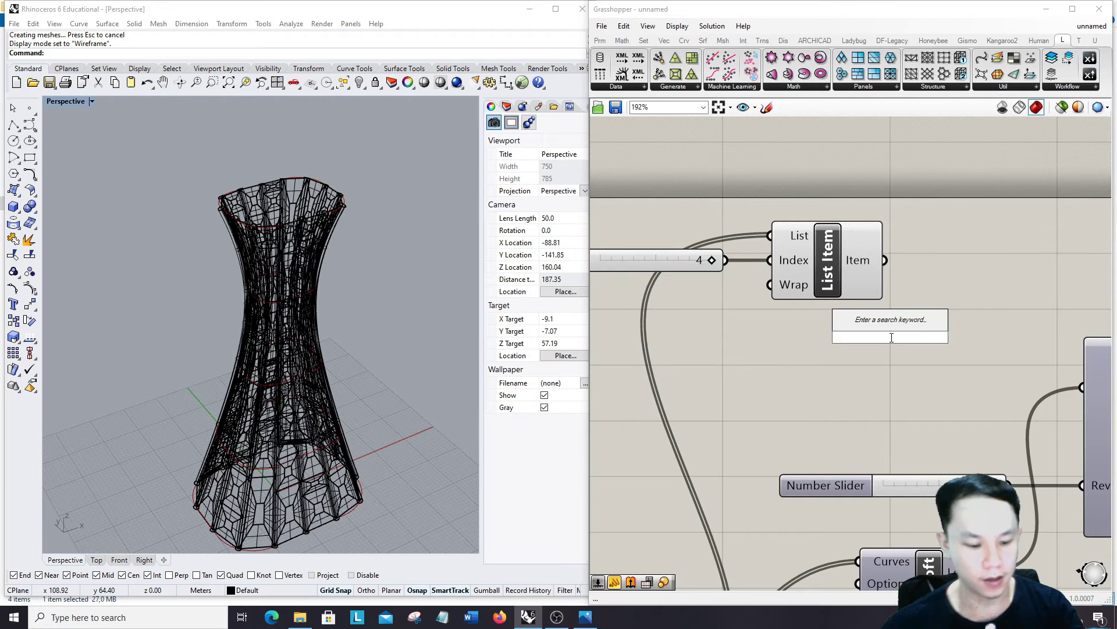
type("s")
key("BackSpace")
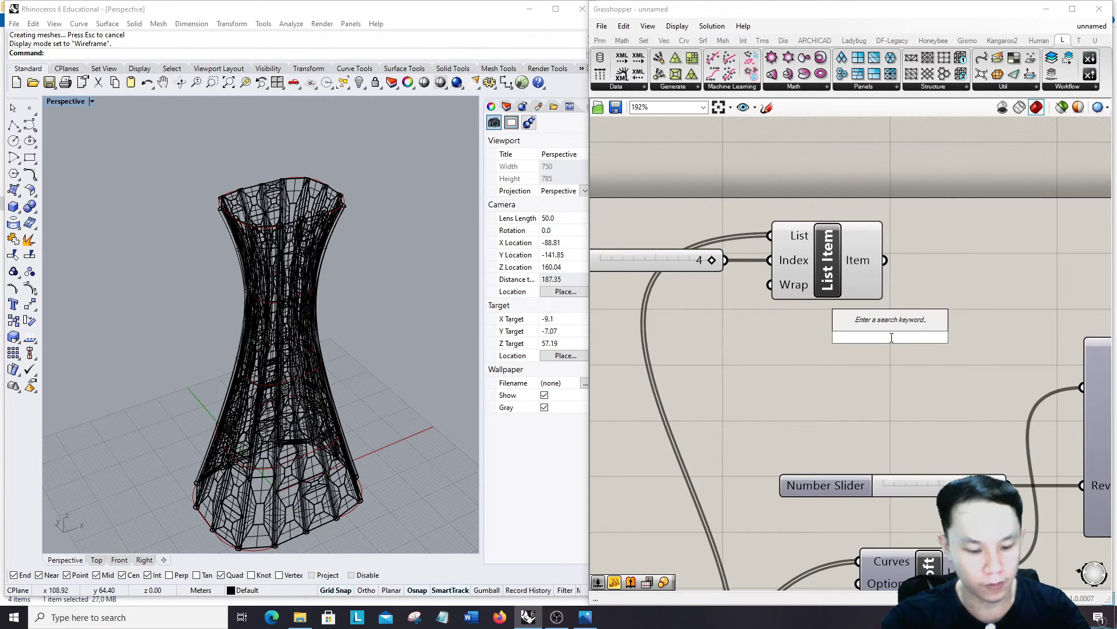
type("curve")
key("Return")
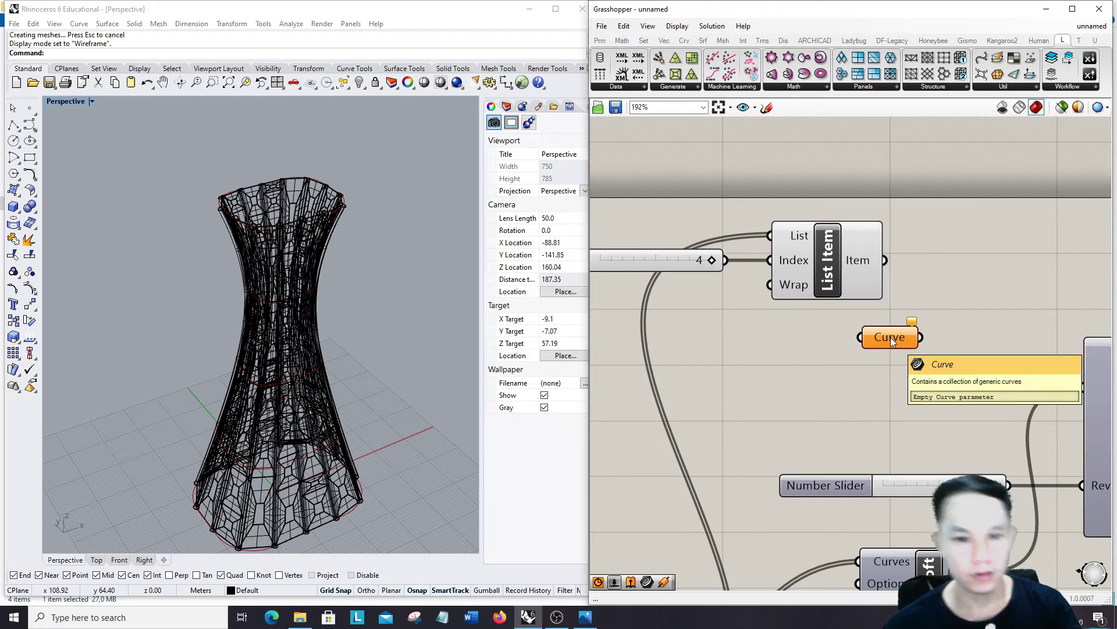
left_click_drag(887, 346, 982, 270)
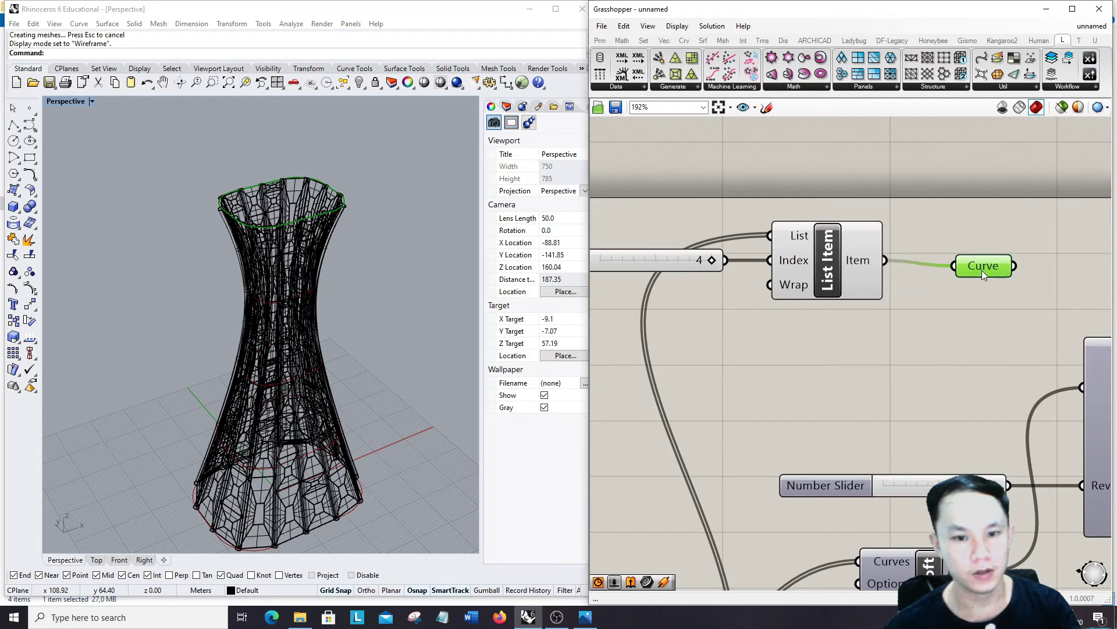
Add an Extrude component and connect the Curve parameter to its Base input.
double_click(1004, 299)
type("extrude")
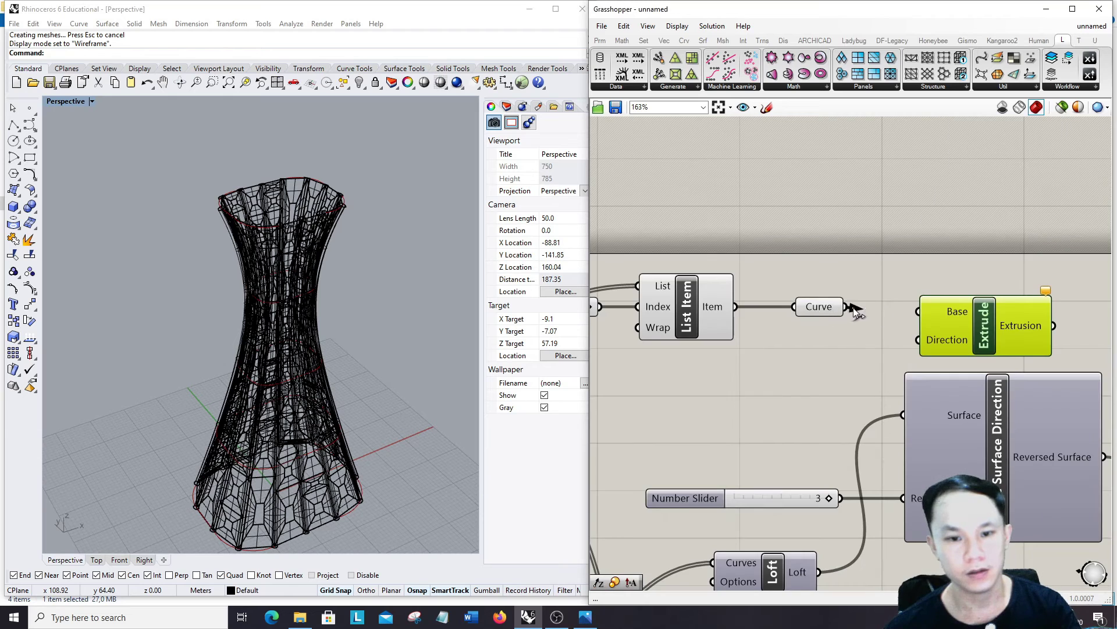
left_click_drag(846, 307, 912, 310)
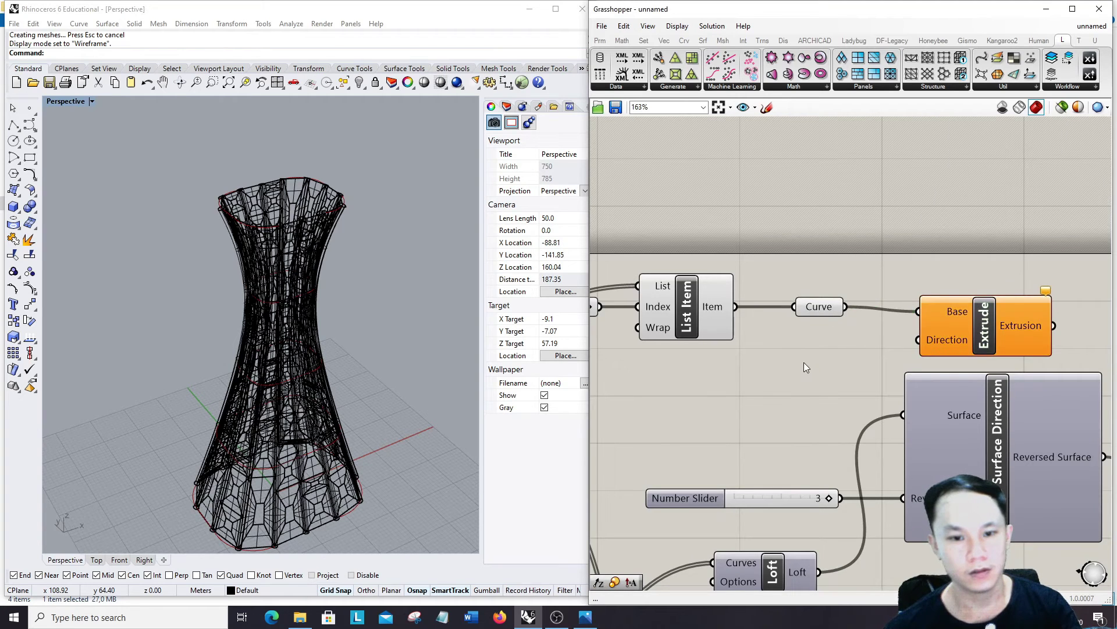
Add a Unit Z component and connect its Unit vector output to Extrude's Direction input.
double_click(805, 362)
type("z")
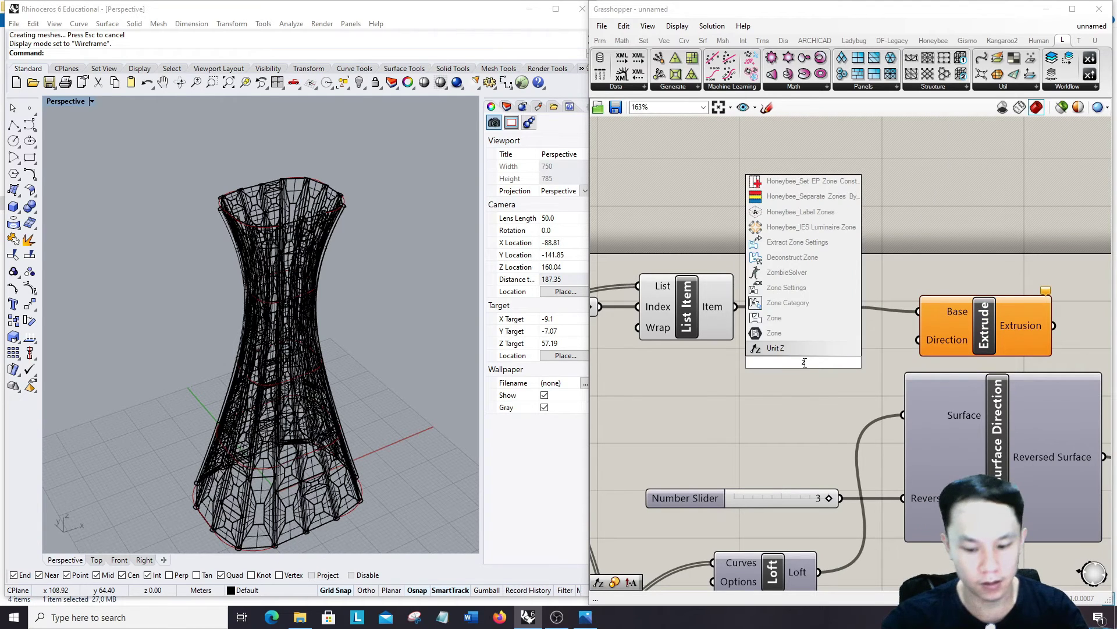
key("Return")
left_click_drag(869, 362, 918, 339)
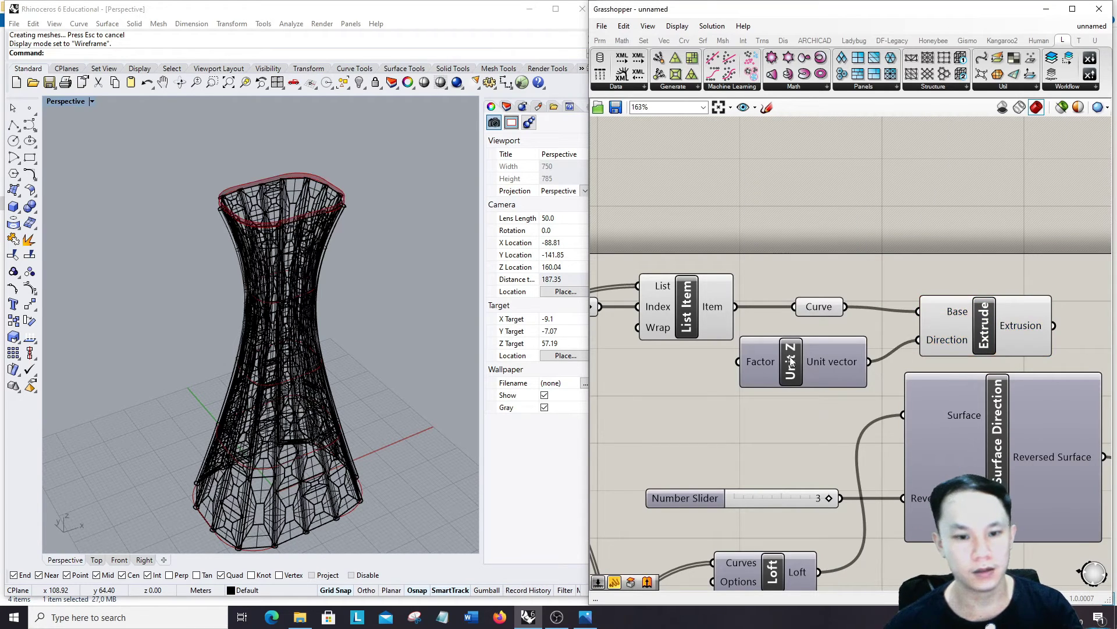
left_click_drag(794, 363, 805, 367)
scroll(308, 158, "up", 5)
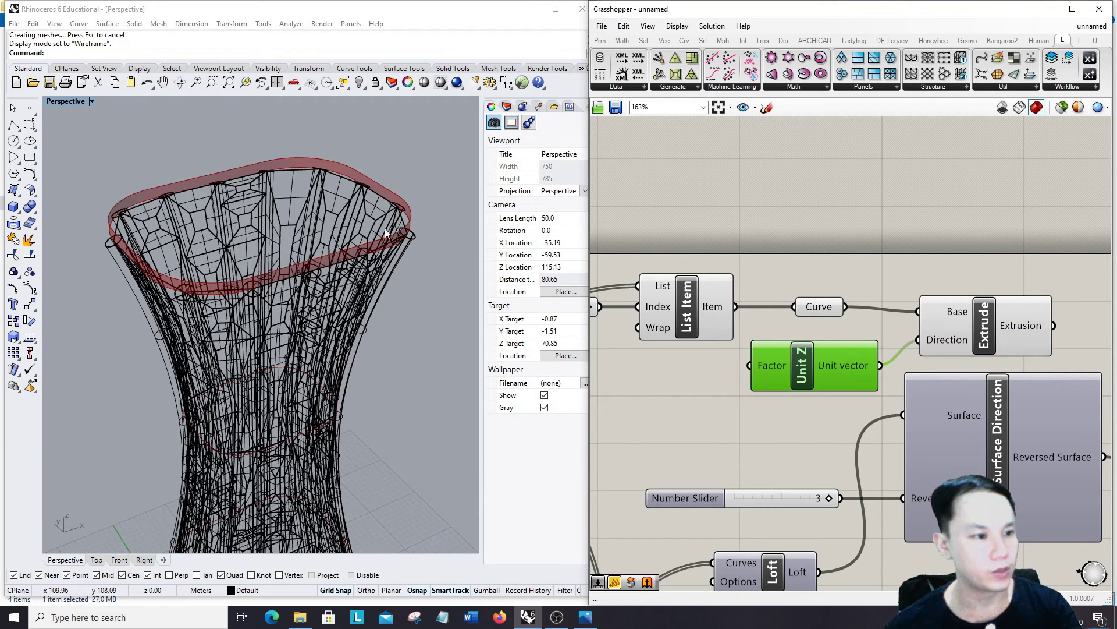
scroll(791, 277, "down", 2)
scroll(791, 277, "up", 2)
Add a Cap Holes component after Extrude and connect the Extrusion output to its Brep input.
left_click(813, 285)
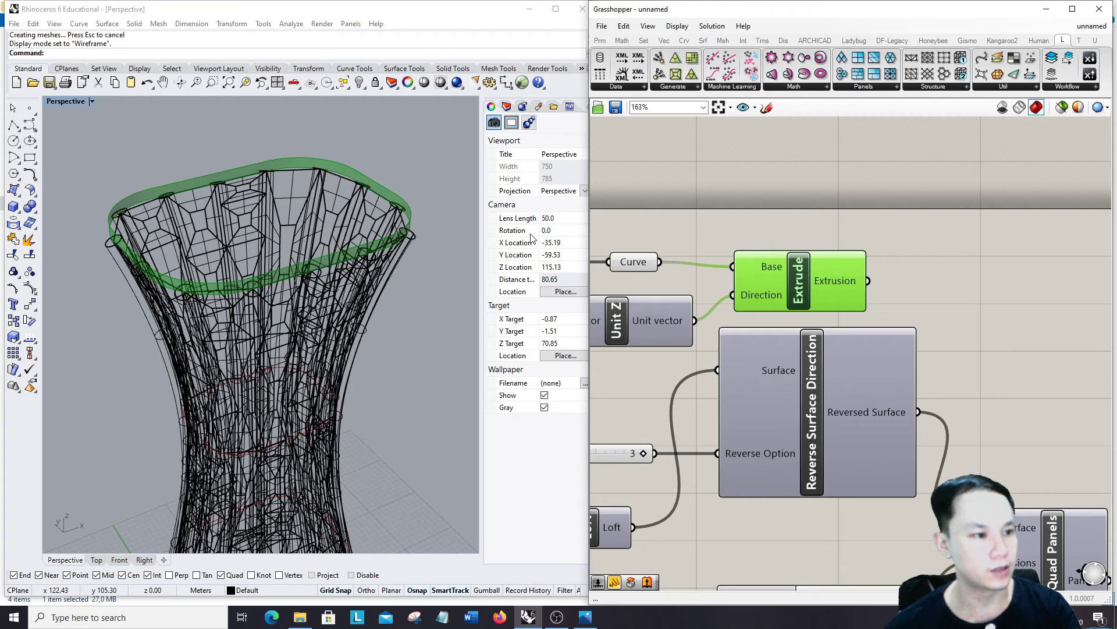
double_click(961, 282)
type("cap")
key("Return")
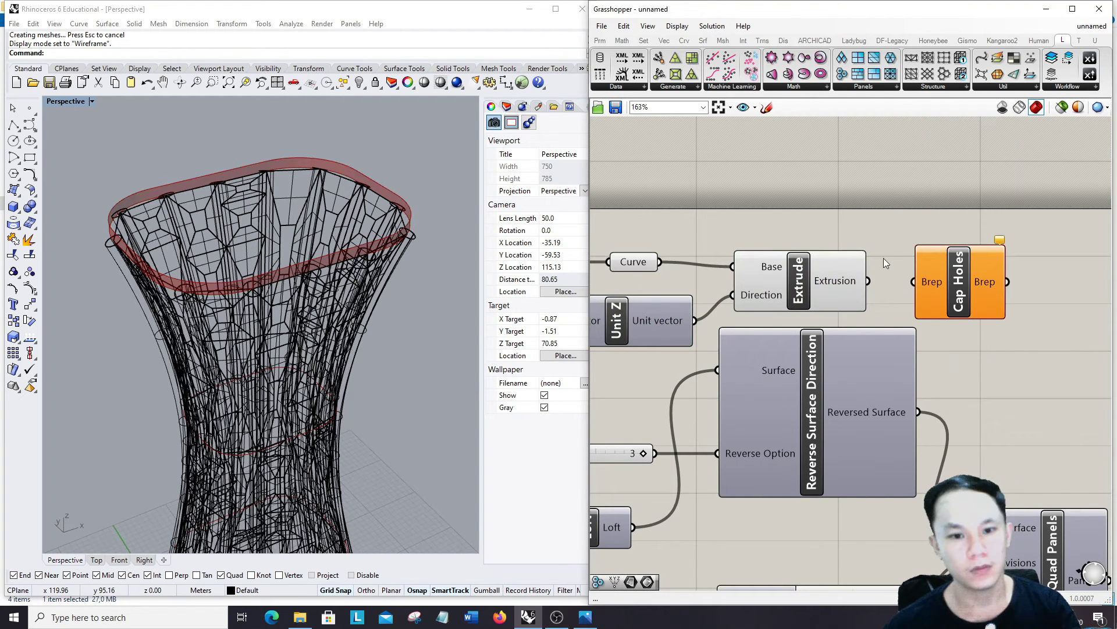
left_click_drag(873, 282, 908, 286)
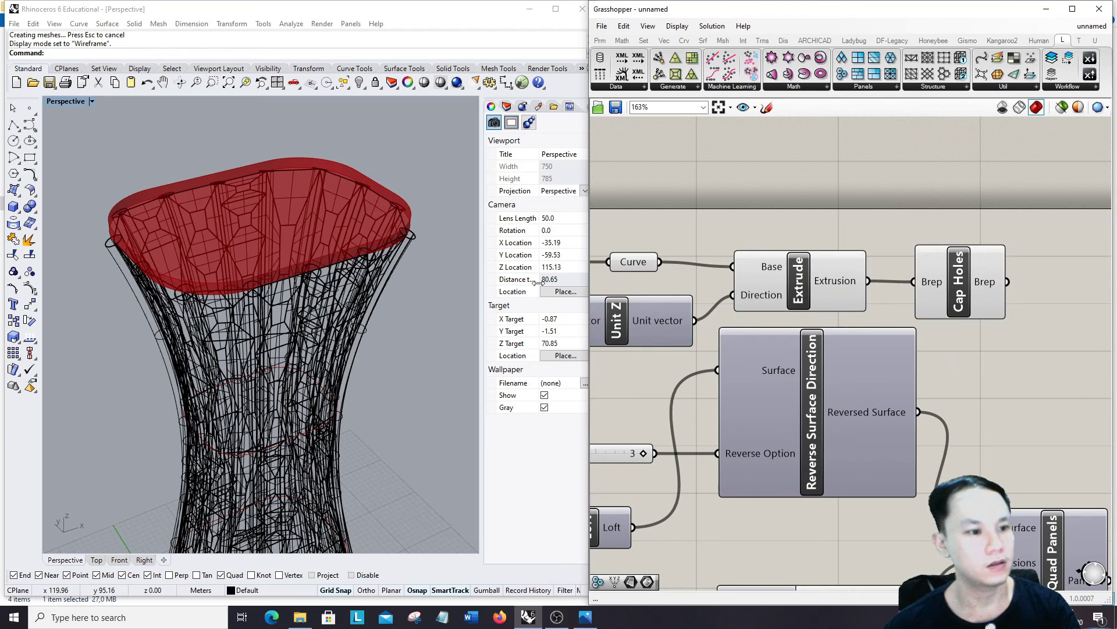
scroll(763, 287, "down", 3)
scroll(832, 291, "up", 3)
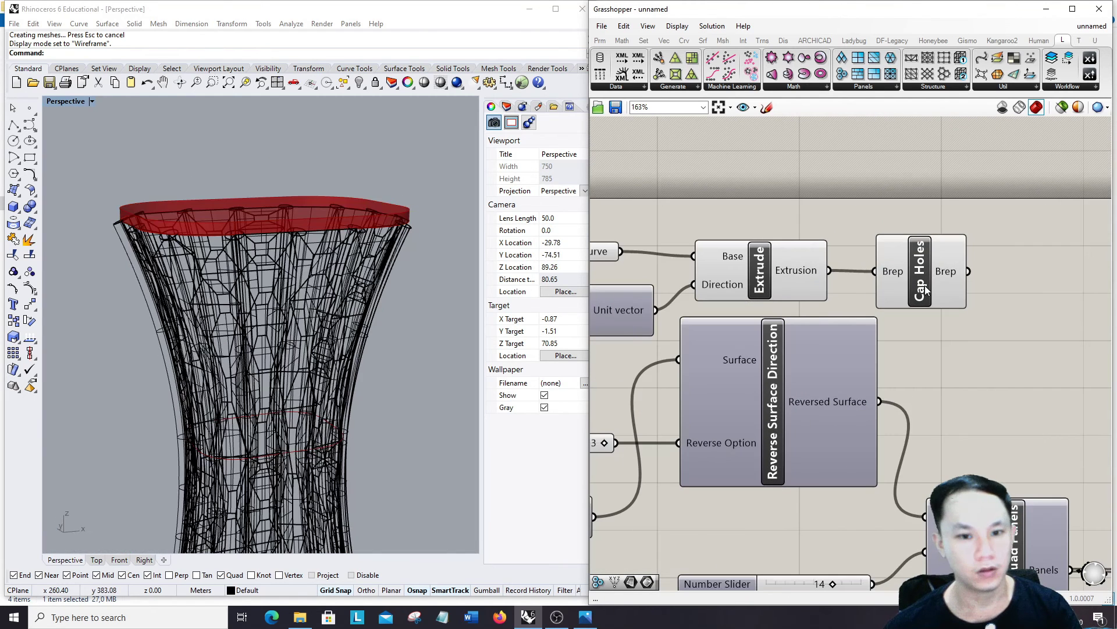
left_click(925, 290)
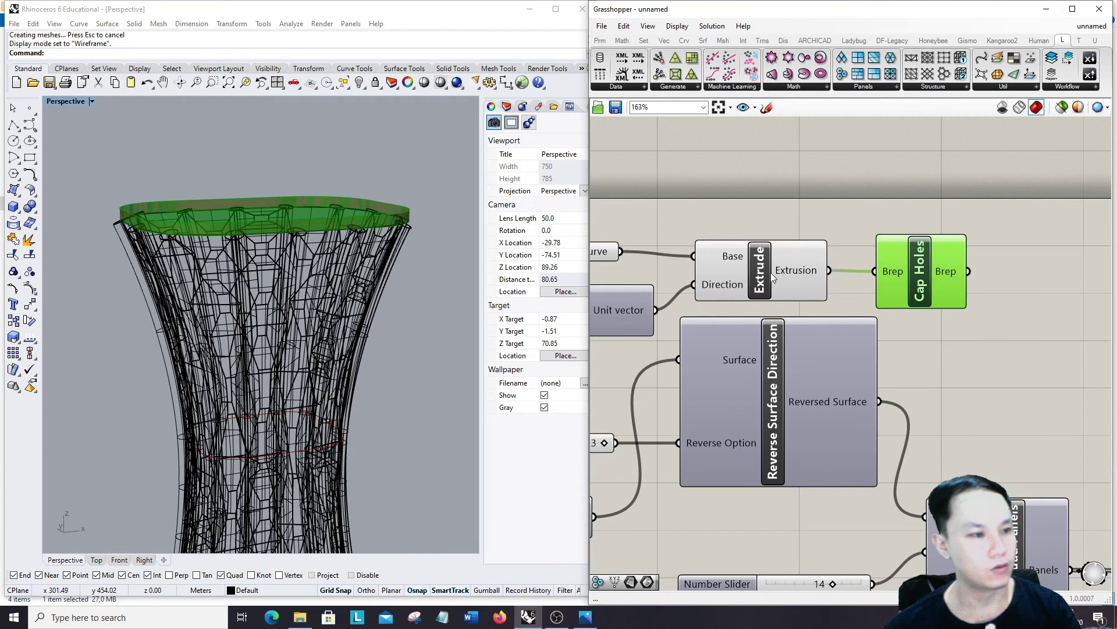
Add an Offset Curve component near Extrude and connect the Curve parameter to its Curve input.
scroll(771, 272, "down", 2)
left_click(666, 261)
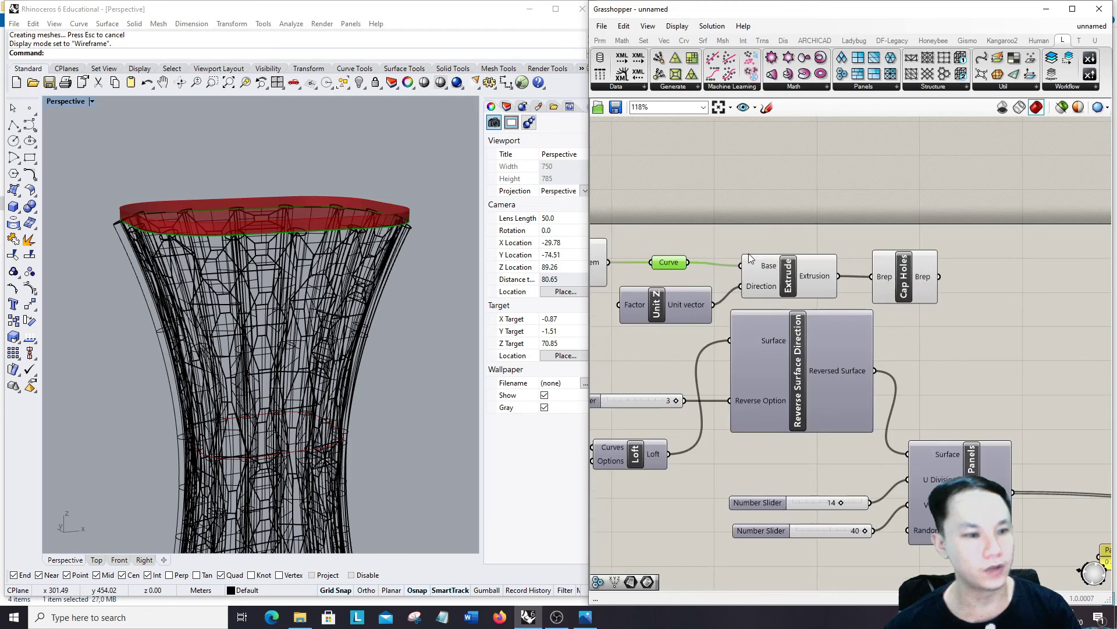
scroll(745, 250, "down", 2)
left_click(770, 242)
double_click(770, 242)
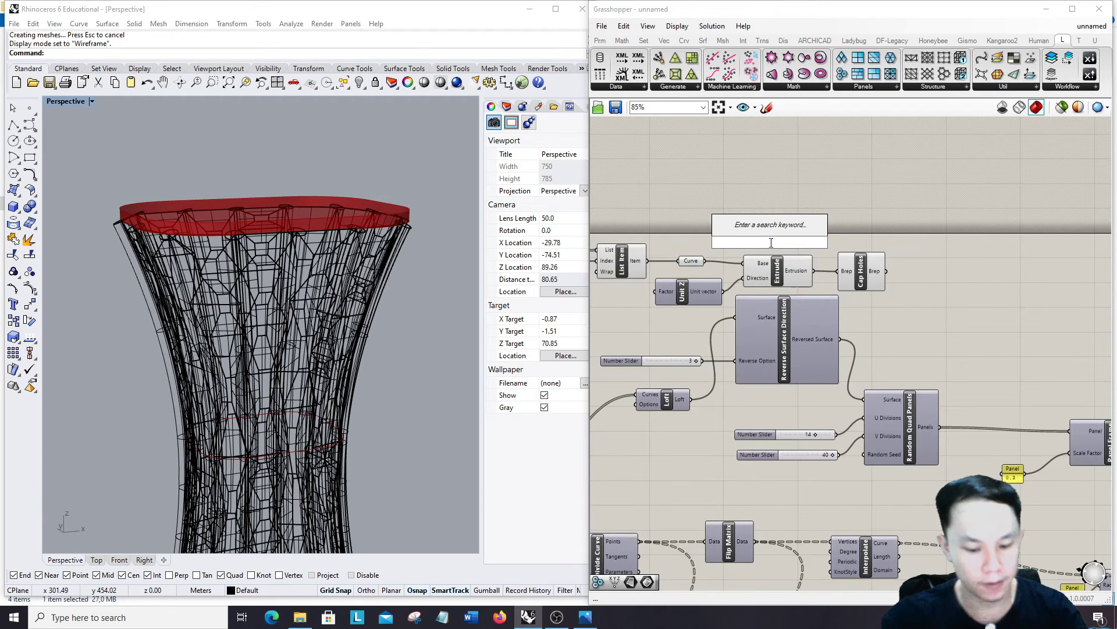
type("offset")
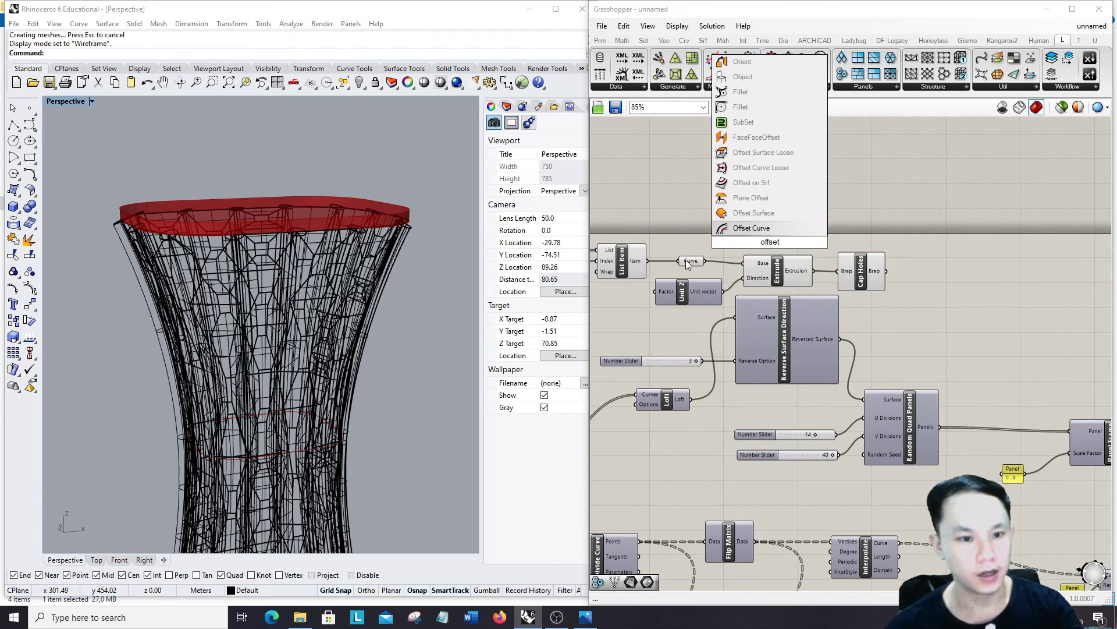
left_click(751, 228)
scroll(717, 270, "up", 4)
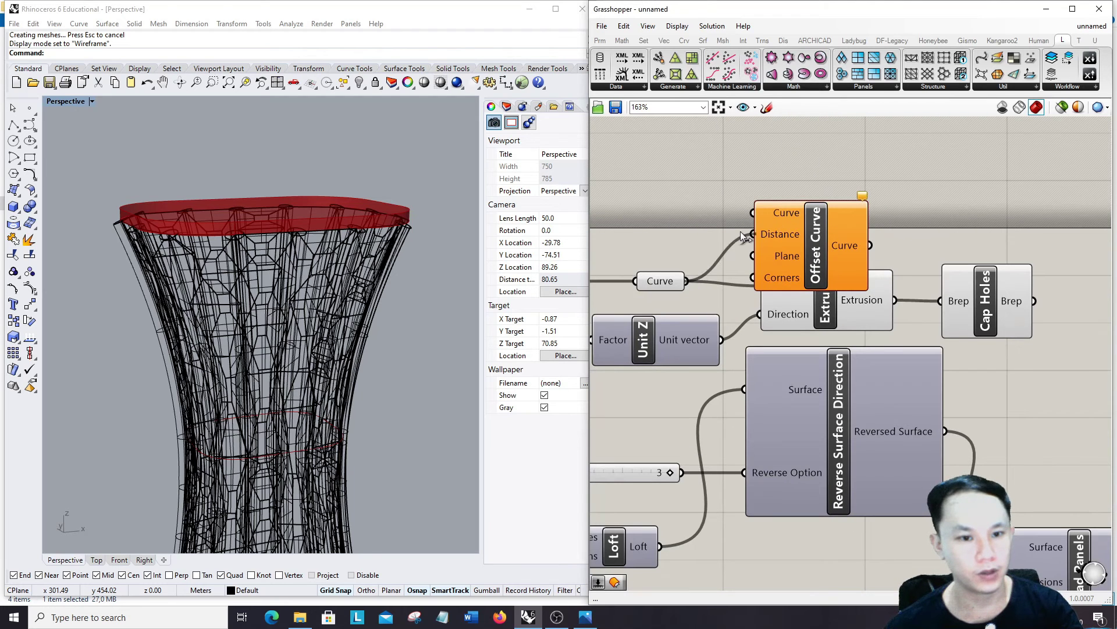
left_click_drag(742, 236, 754, 214)
Move Extrude, Unit Z and Cap Holes away from Offset Curve to make room between them.
left_click_drag(1023, 362, 1002, 321)
scroll(830, 324, "down", 3)
left_click_drag(717, 337, 915, 357)
scroll(845, 291, "up", 3)
Add a panel containing 2 and connect it to Offset Curve's Distance input.
left_click(842, 311)
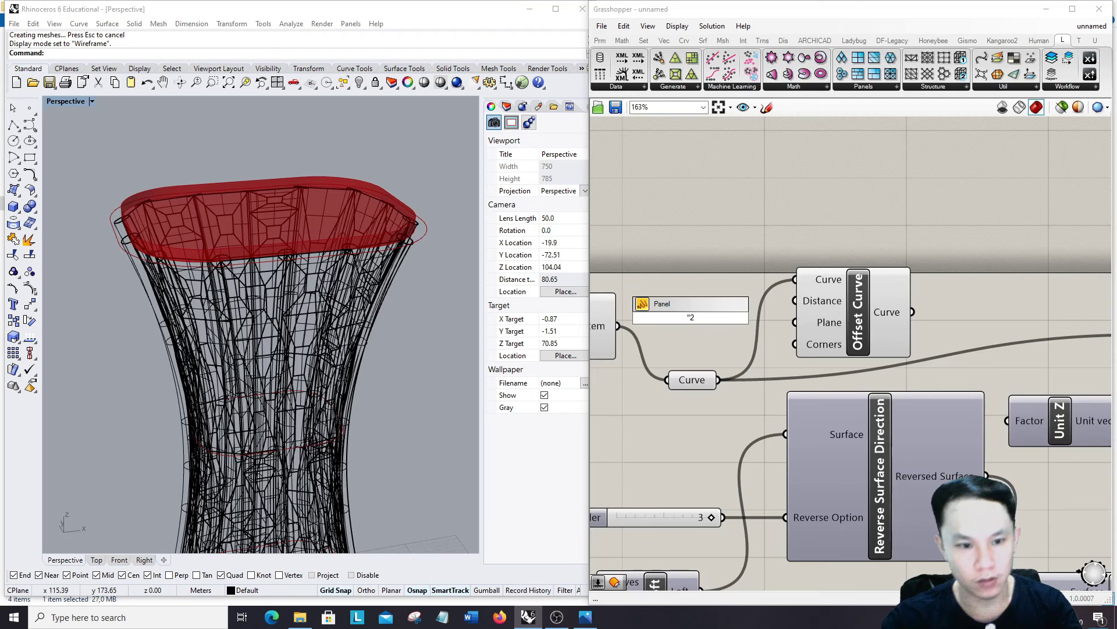
key("Return")
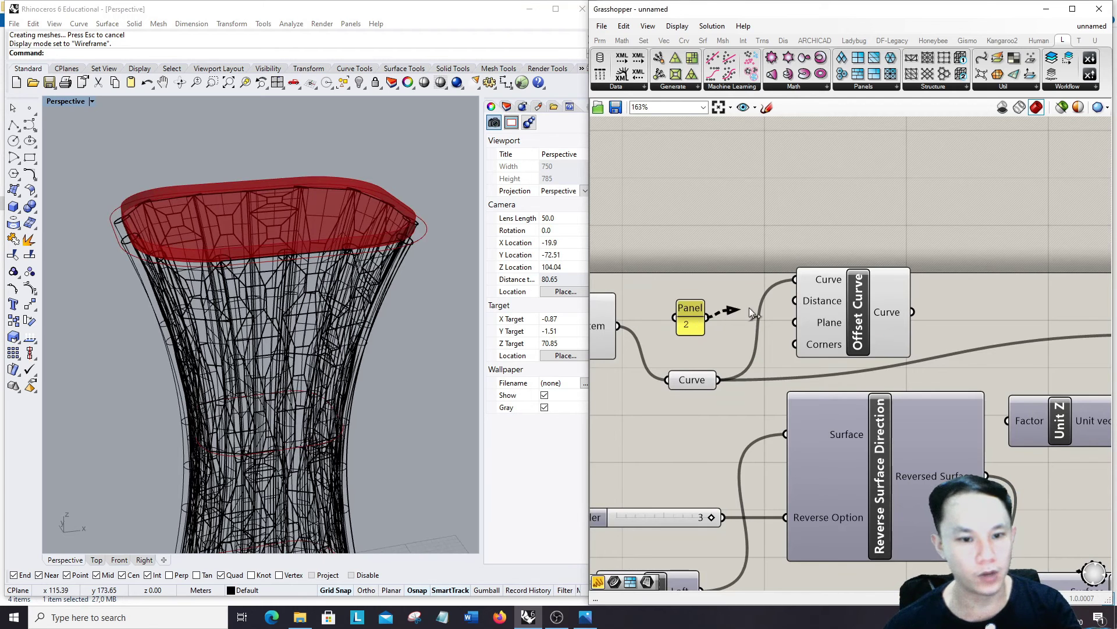
left_click_drag(787, 300, 788, 300)
Replace Extrude's Base input with the Curve output of Offset Curve.
scroll(662, 292, "down", 5)
scroll(848, 322, "up", 4)
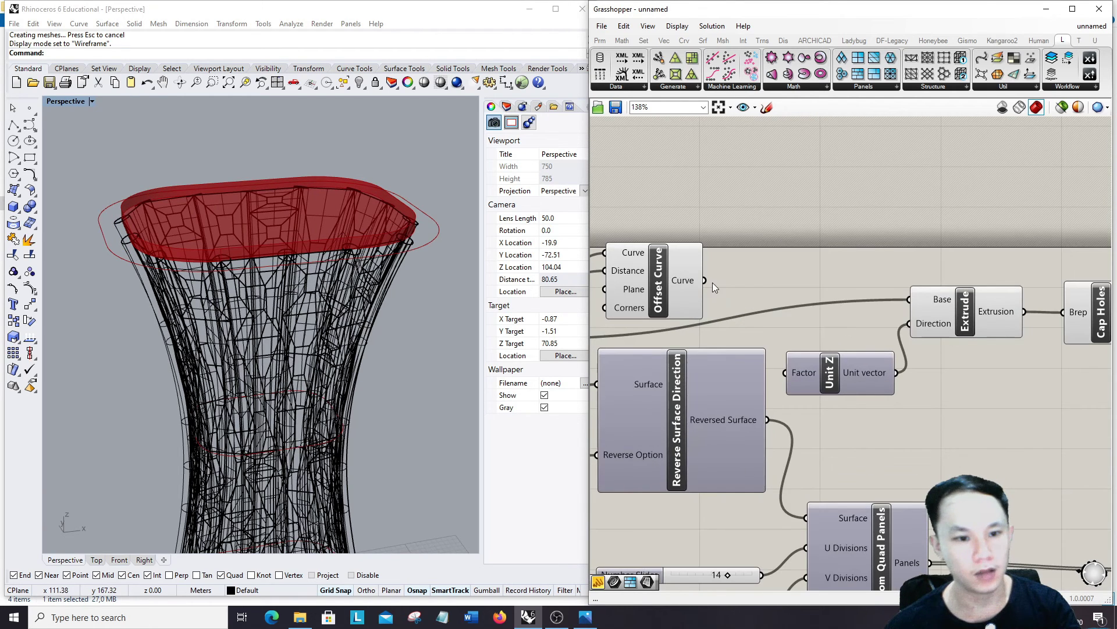
left_click_drag(713, 284, 908, 307)
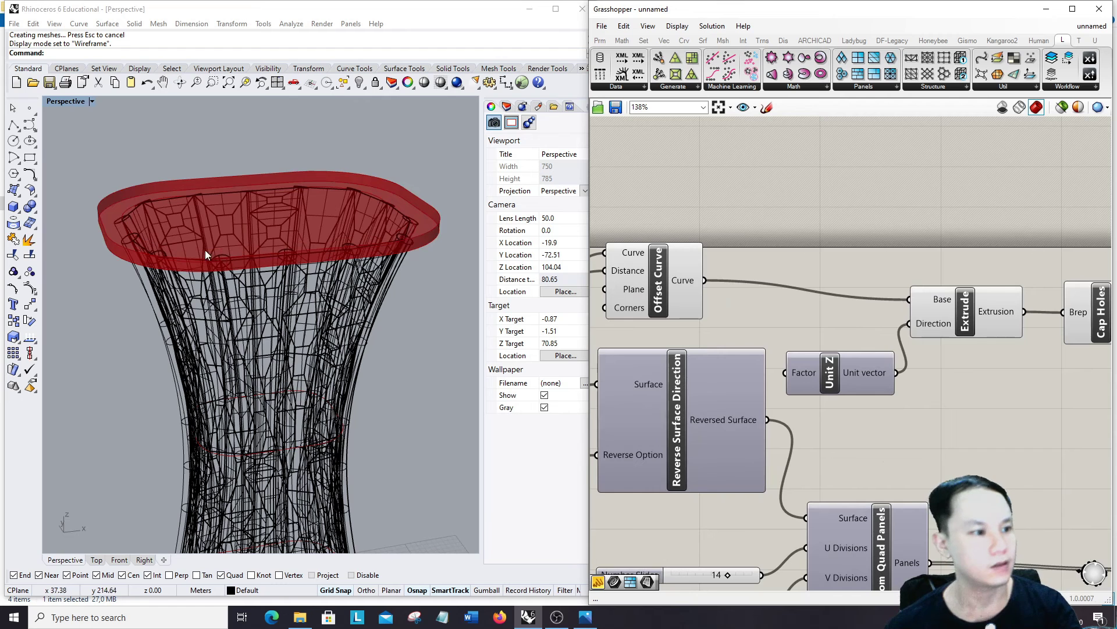
scroll(1013, 325, "down", 4)
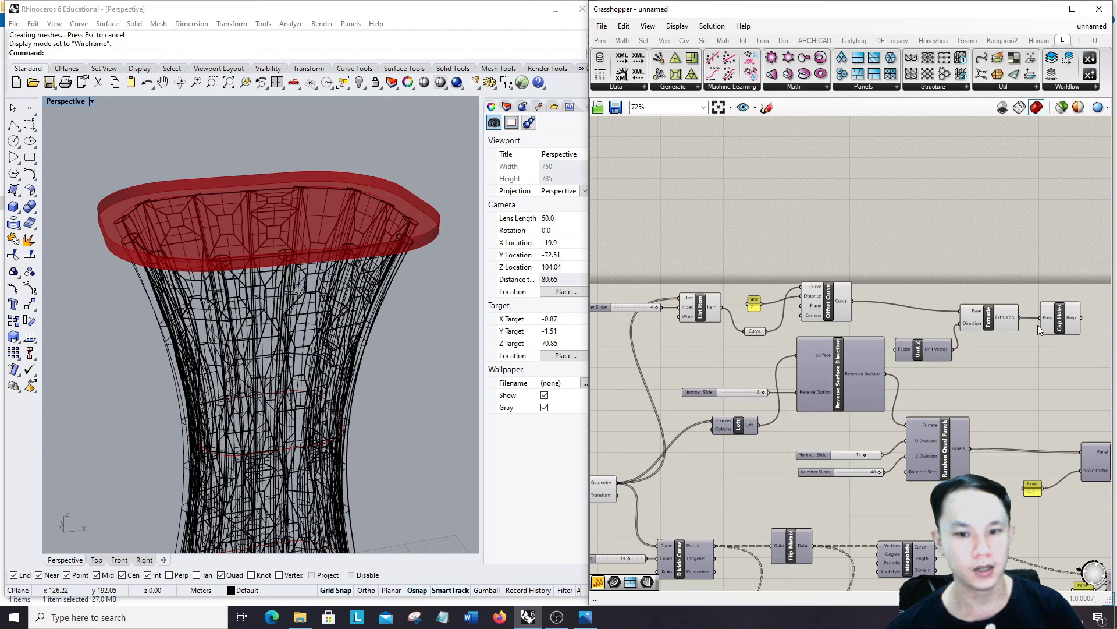
Bake the capped top slab from the Cap Holes component into Rhino.
scroll(885, 309, "up", 1)
left_click(452, 281)
scroll(738, 292, "down", 4)
scroll(908, 314, "up", 4)
left_click(838, 274)
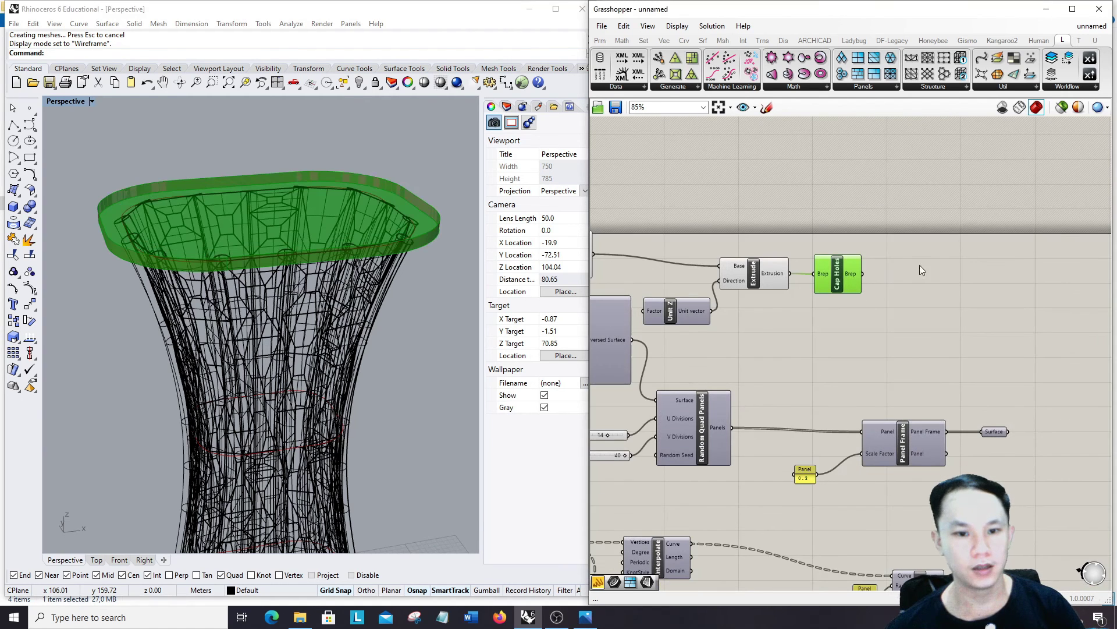
right_click(931, 254)
left_click(962, 314)
left_click(954, 303)
Turn off the preview of the slab components, from List Item through Offset Curve and Extrude to Cap Holes.
scroll(920, 253, "down", 4)
left_click_drag(910, 288, 681, 231)
scroll(908, 245, "down", 2)
left_click(851, 265)
left_click_drag(851, 265, 646, 218)
right_click(678, 205)
left_click(727, 225)
left_click(657, 261)
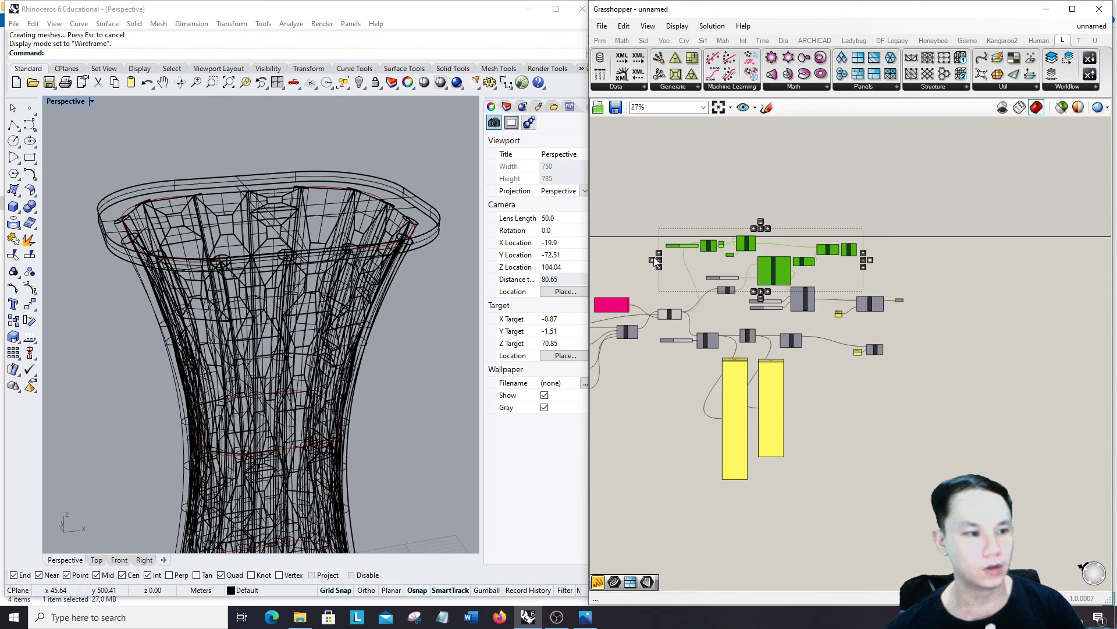
Switch the Rhino Perspective viewport to Rendered display and frame the whole tower.
left_click(54, 24)
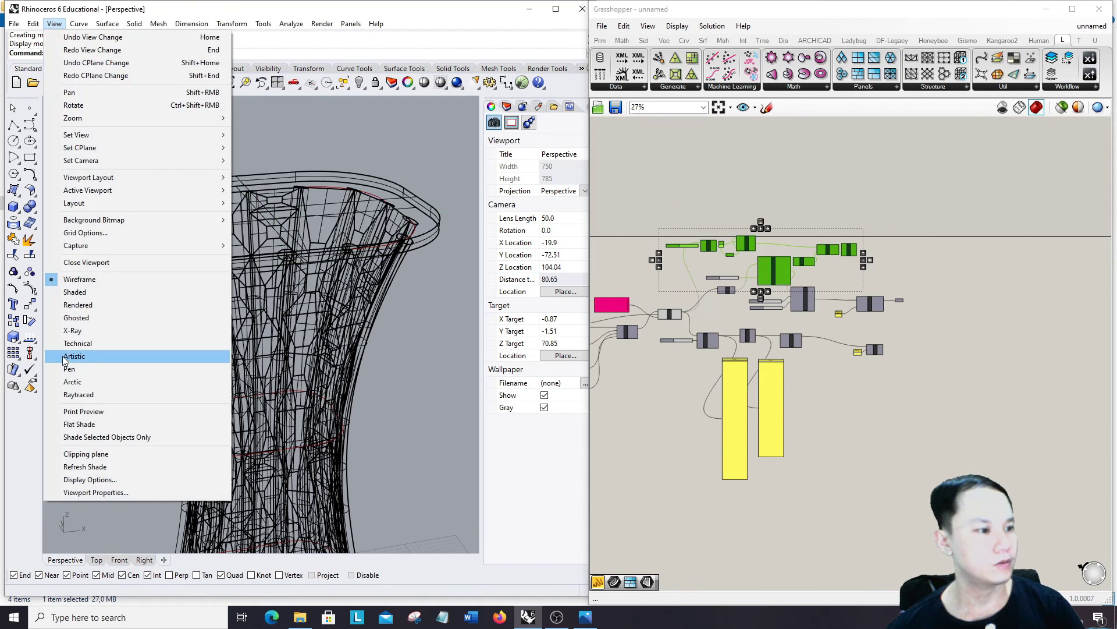
left_click(52, 305)
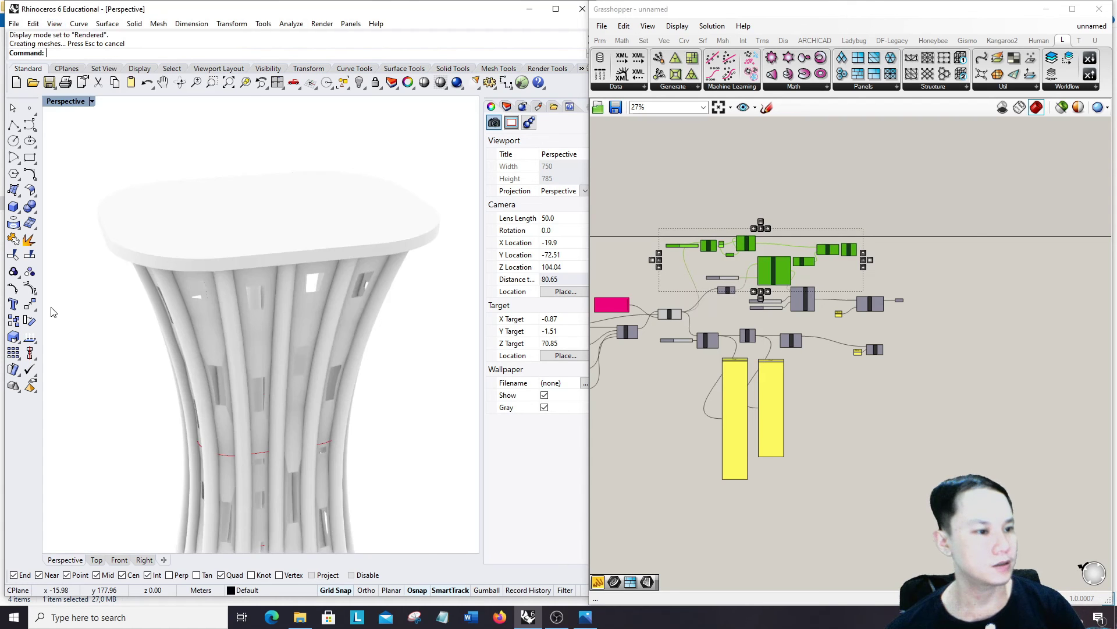
scroll(281, 261, "down", 8)
scroll(1011, 276, "down", 3)
scroll(815, 278, "up", 3)
scroll(757, 291, "down", 4)
scroll(867, 277, "up", 3)
Turn off the preview of the Scale component's curves and inspect the rendered tower from several sides.
left_click(817, 277)
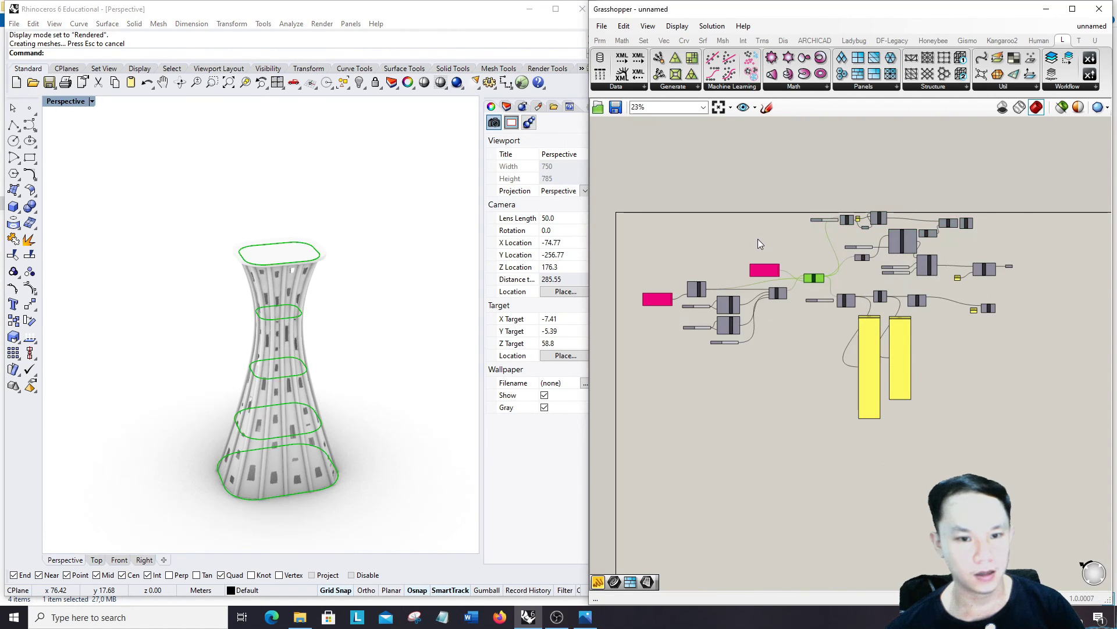
right_click(758, 239)
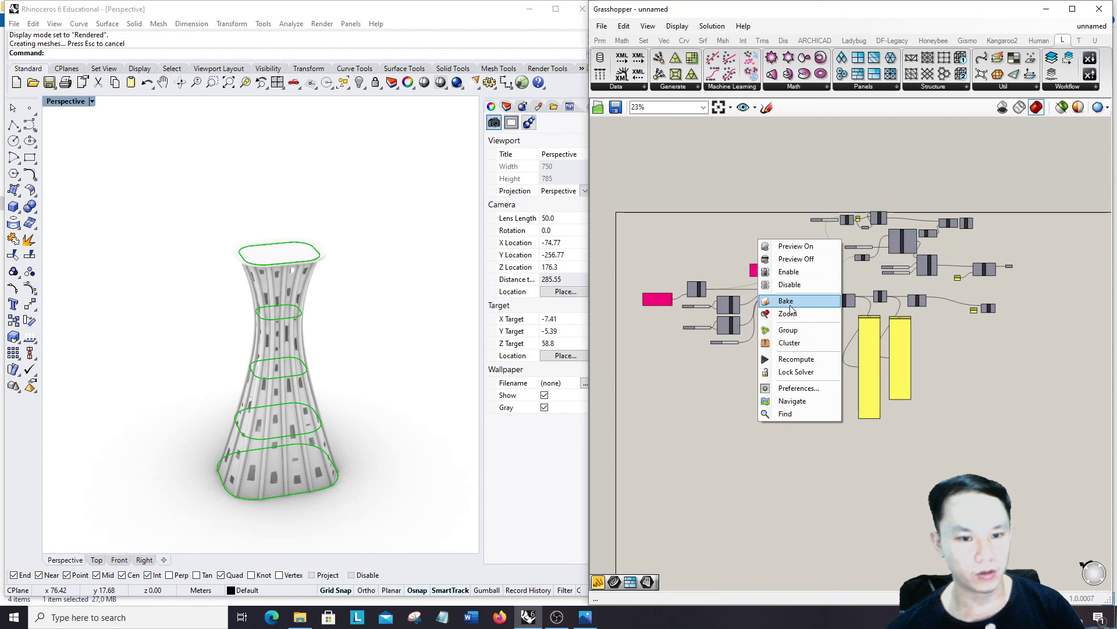
left_click(799, 261)
right_click_drag(398, 341, 228, 327)
scroll(312, 525, "up", 4)
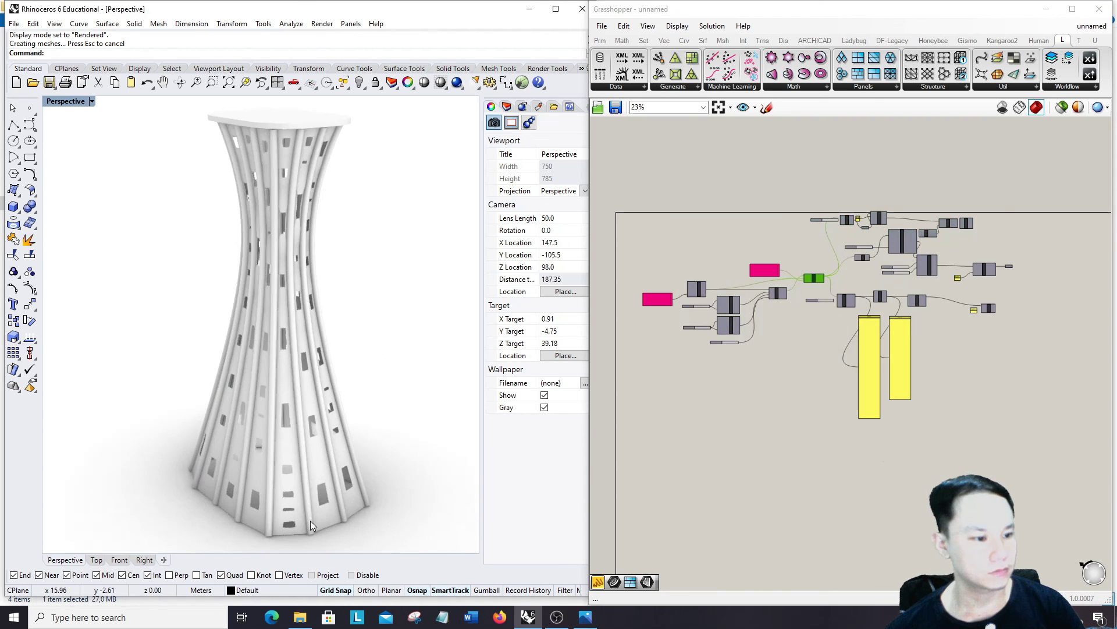
right_click_drag(253, 444, 224, 424)
right_click_drag(395, 420, 276, 416)
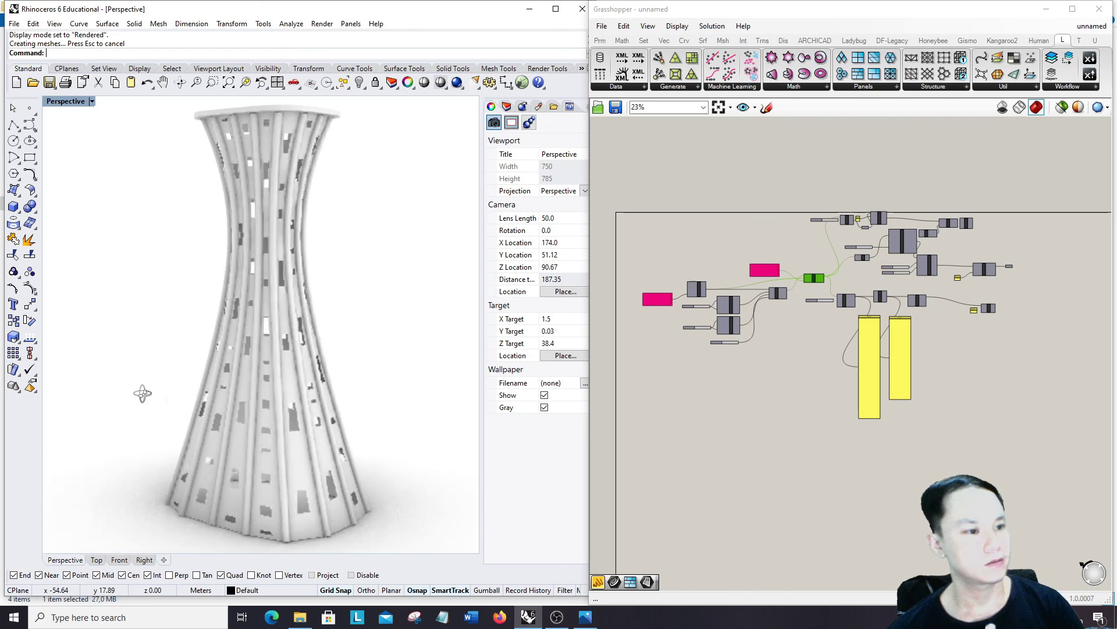